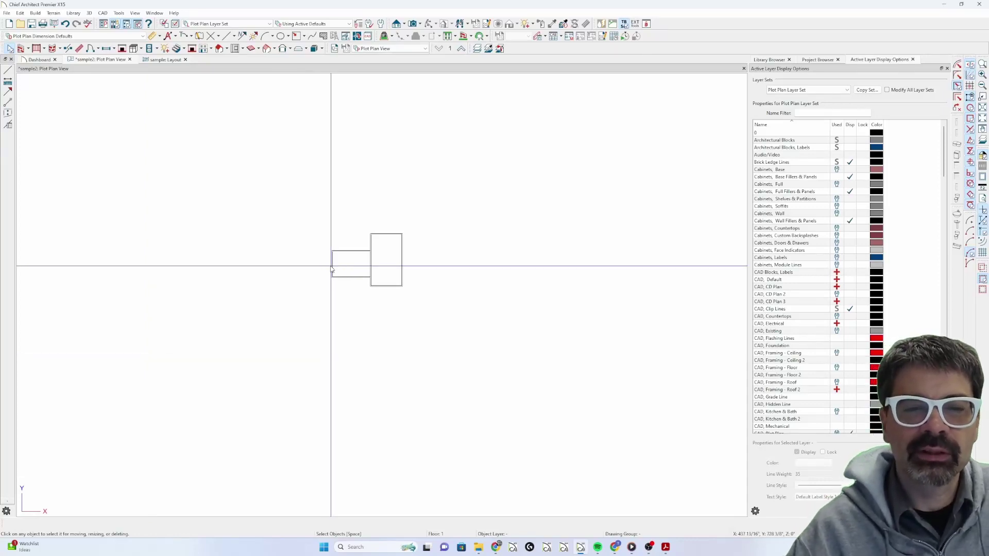
- Compare the house outline in the plan with the rotated house on the SAMPLE PLOT.pdf site plan in Acrobat
scroll(332, 267, "up", 4)
scroll(407, 242, "up", 1)
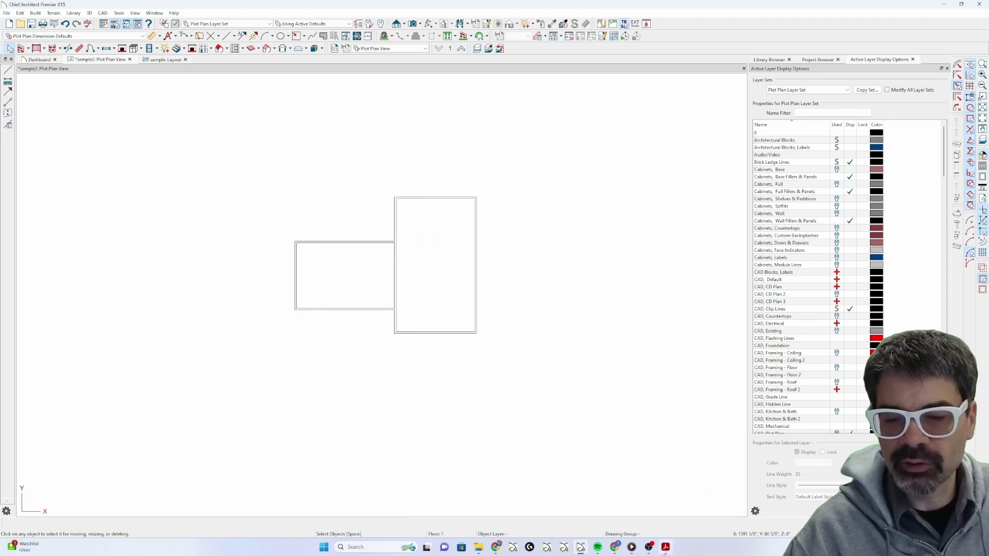
left_click(665, 547)
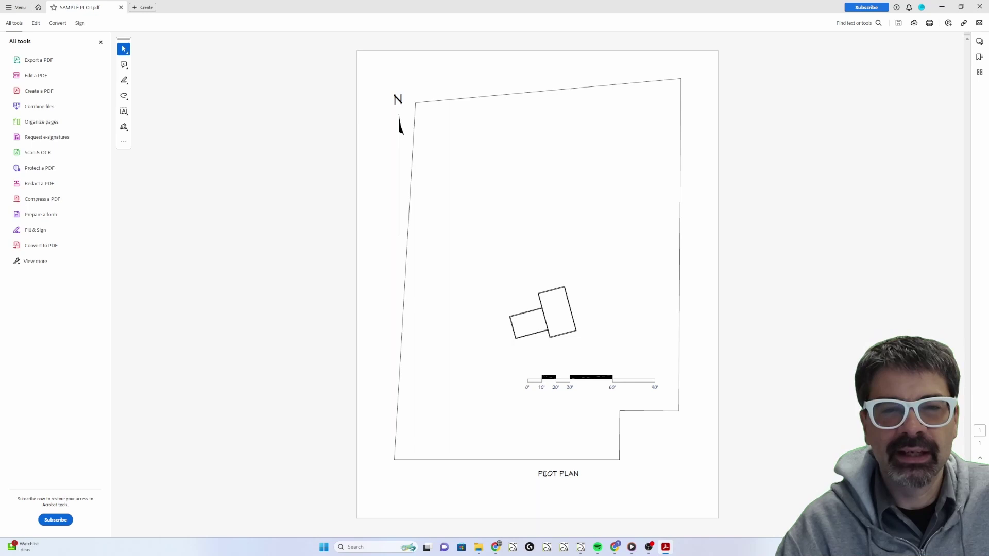
left_click(583, 549)
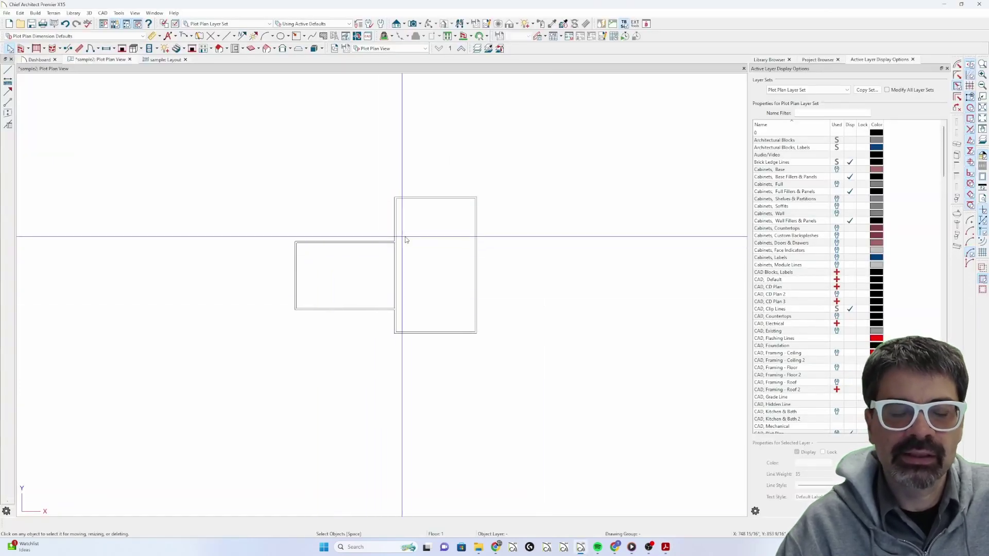
left_click(665, 547)
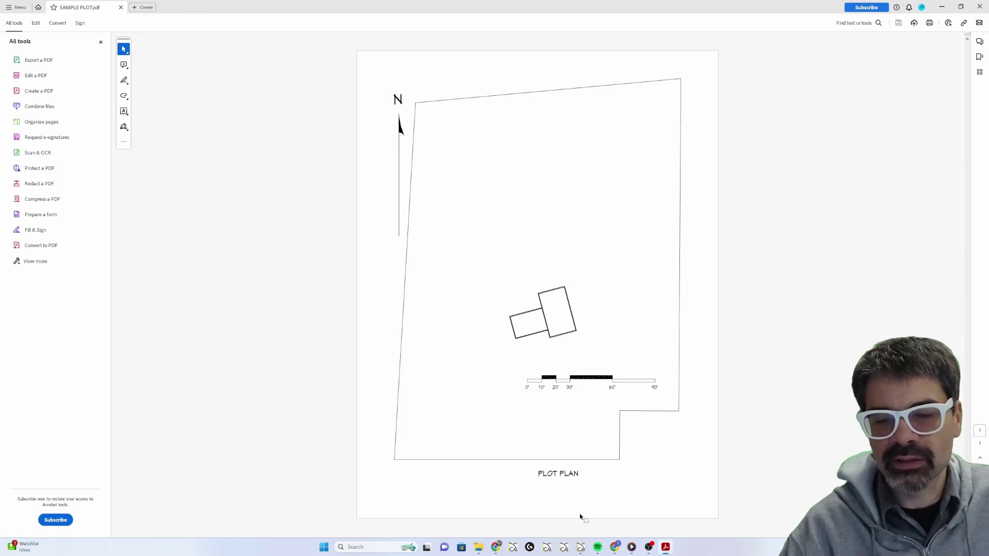
left_click(580, 547)
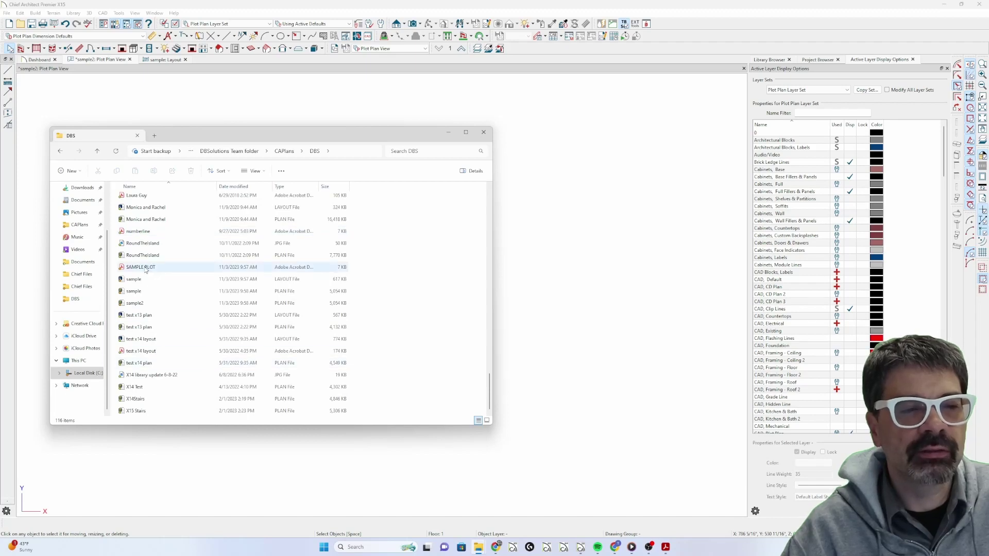
- Import the current page of SAMPLE PLOT.pdf into the plot plan and turn on display of the Picture/PDF Boxes layer
left_click_drag(141, 270, 147, 269)
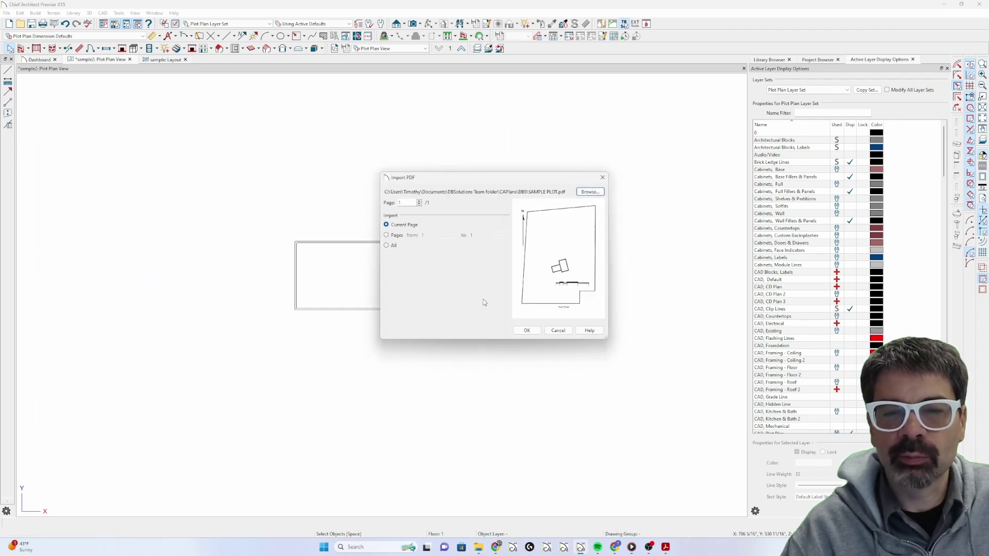
left_click(537, 333)
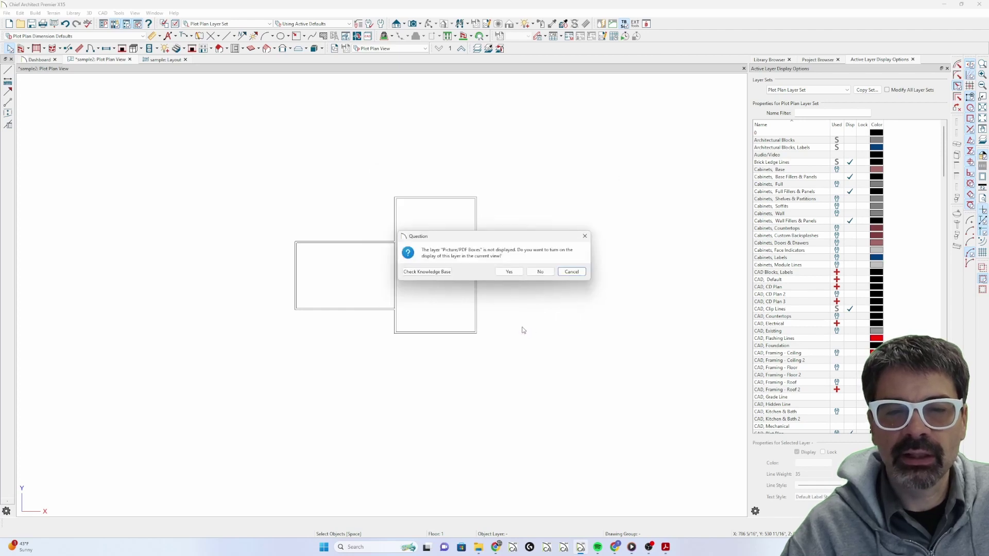
left_click(509, 272)
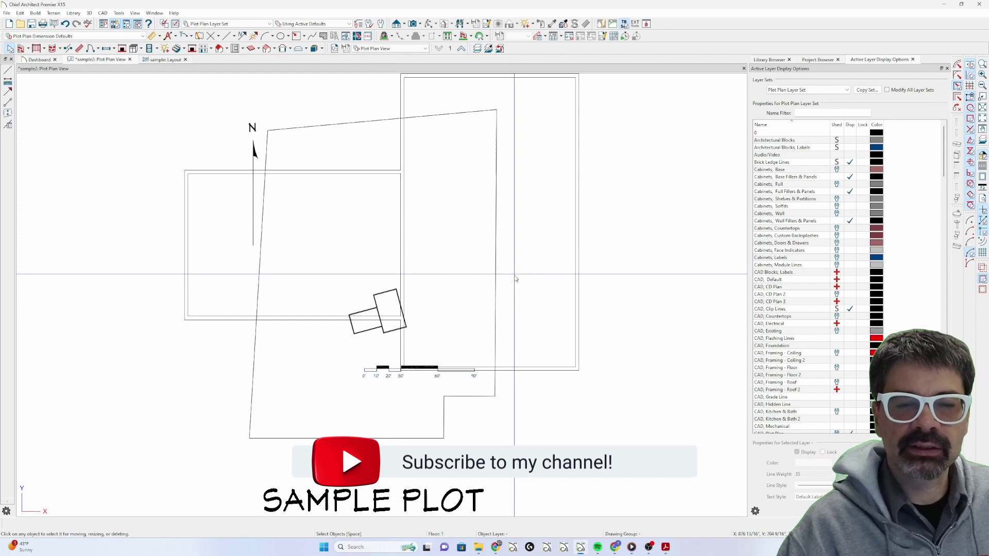
- Move the imported plot PDF to the right of the plan's house outline, leaving a gap of about 8'
scroll(342, 303, "down", 3)
left_click(380, 337)
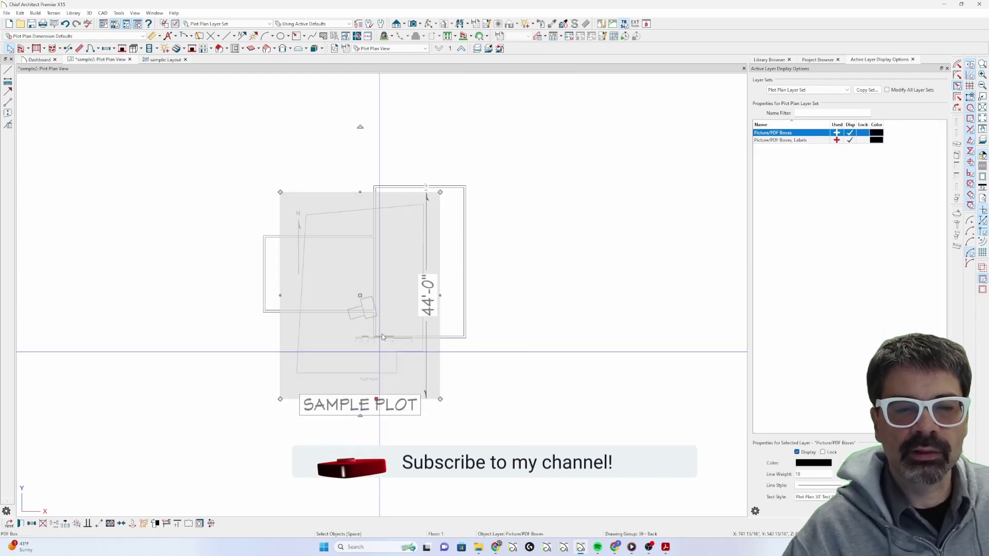
left_click_drag(382, 337, 569, 379)
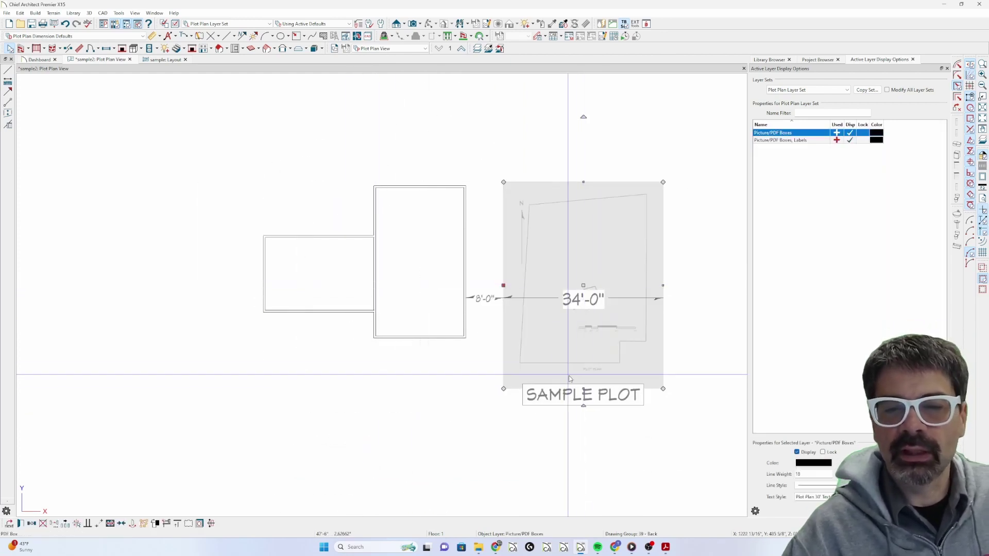
key("Escape")
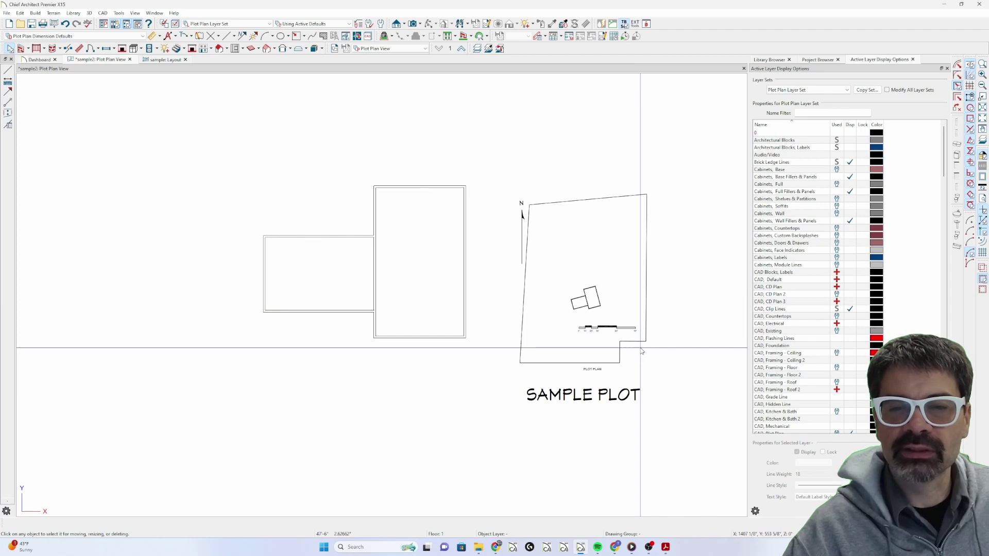
- Scale the PDF with Point to Point Resize, setting its scale bar's 0' to 90' distance to 90' and retaining the aspect ratio
scroll(642, 351, "up", 5)
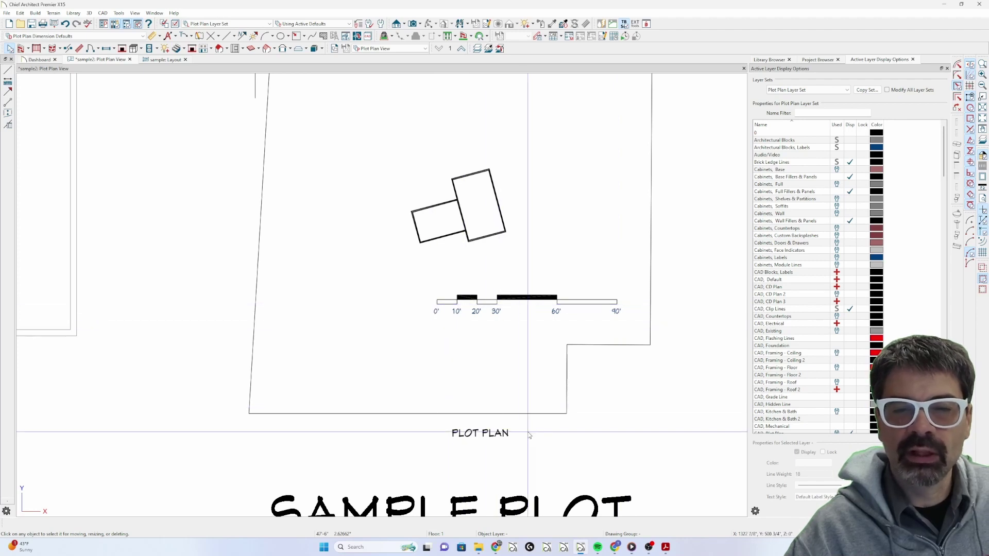
scroll(528, 435, "down", 2)
scroll(529, 435, "down", 1)
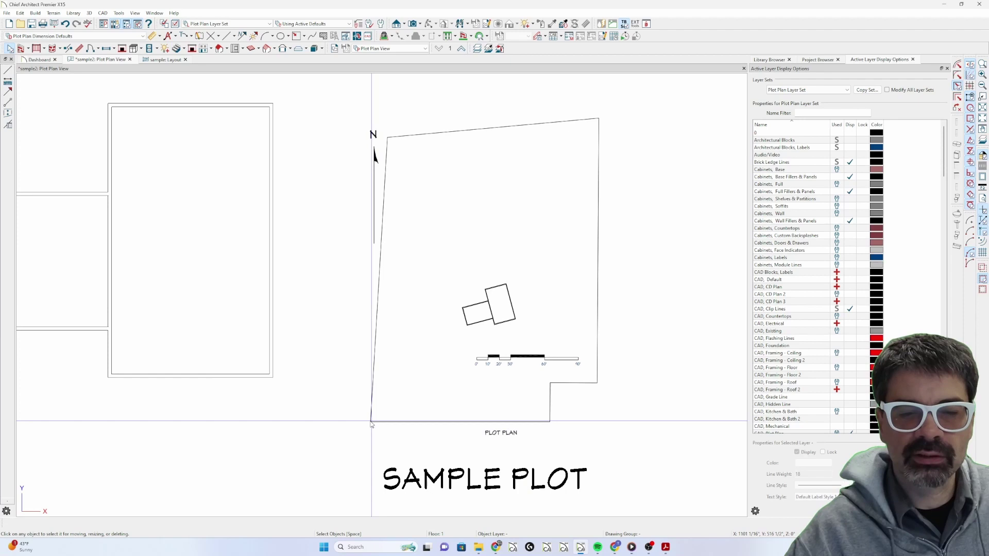
left_click(515, 365)
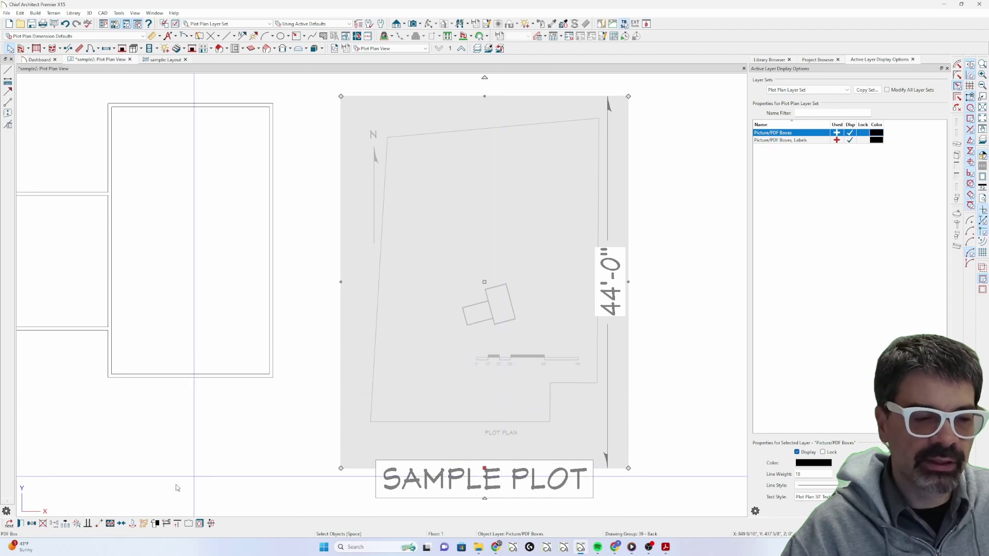
left_click(110, 525)
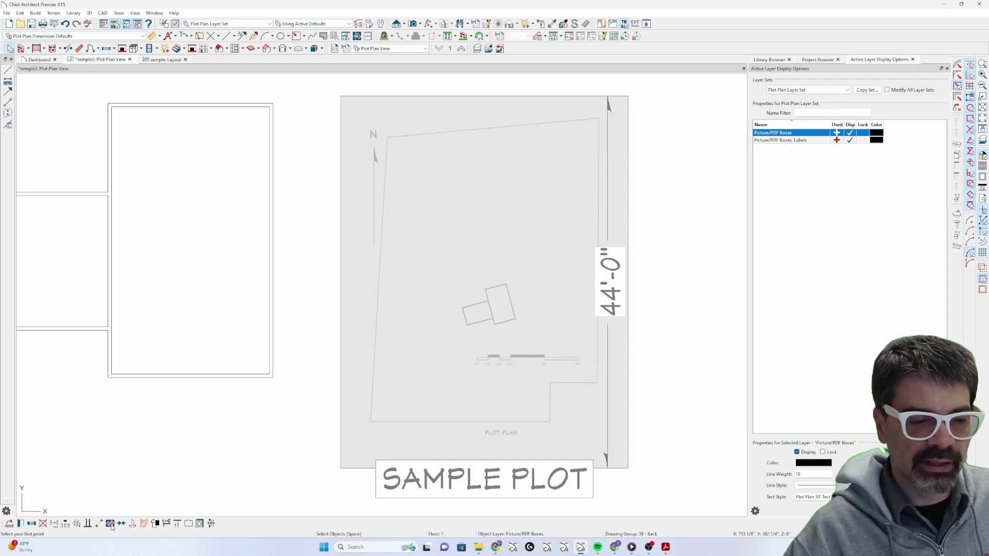
scroll(607, 399, "up", 5)
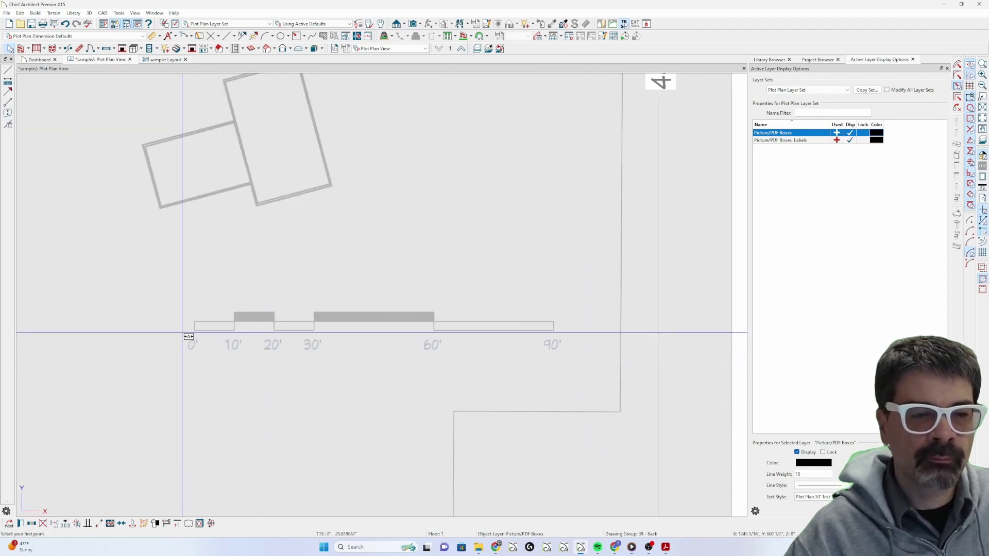
scroll(194, 322, "up", 4)
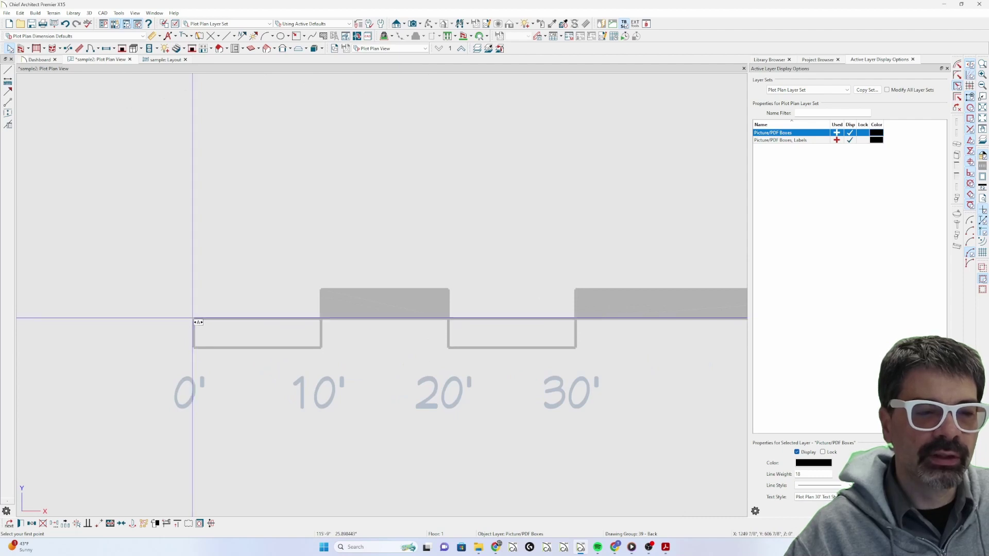
scroll(194, 322, "down", 4)
scroll(399, 324, "up", 5)
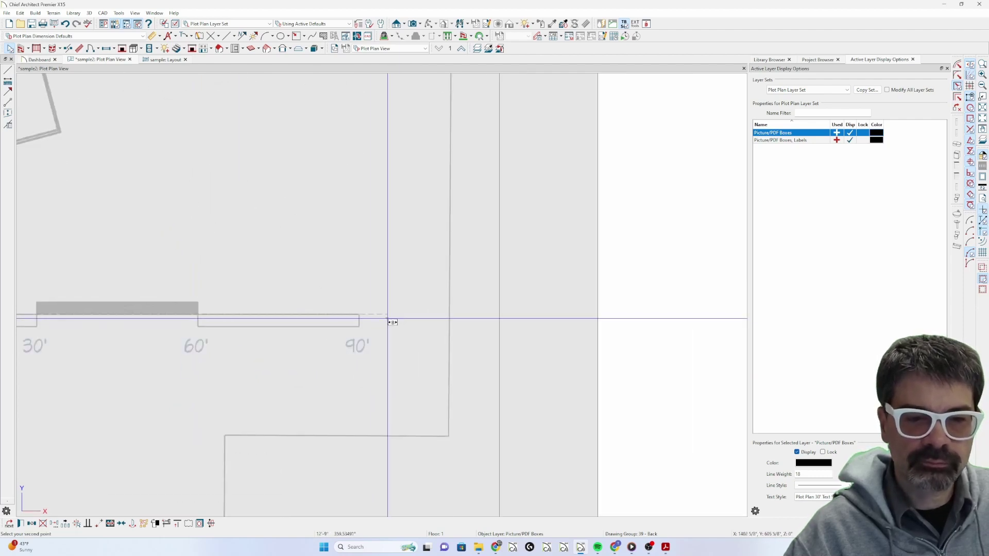
scroll(346, 323, "up", 1)
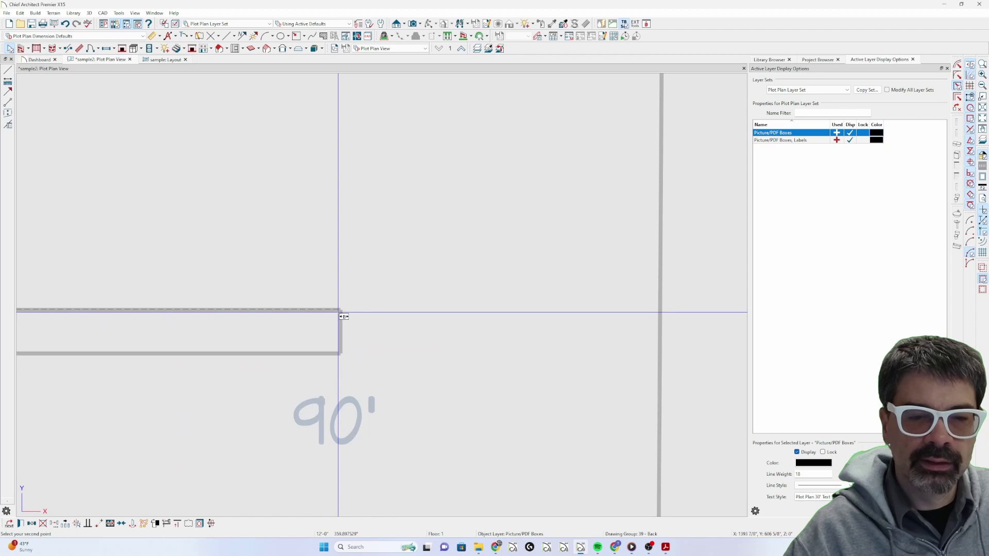
left_click(338, 312)
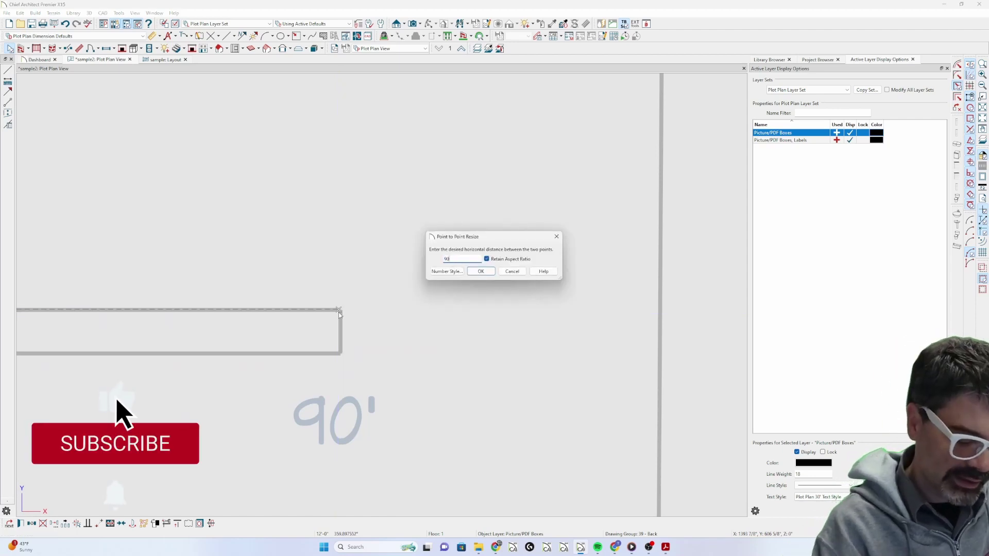
key("Return")
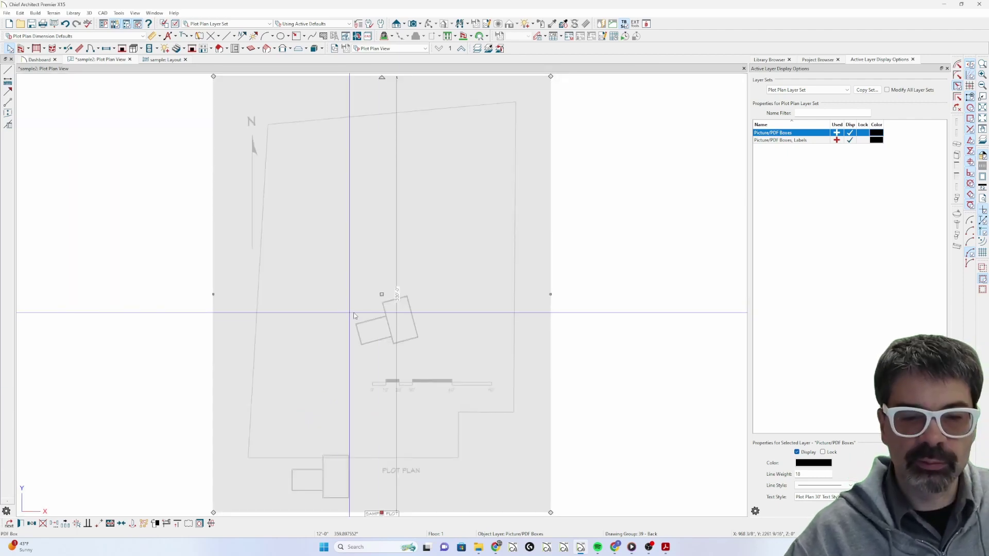
key("Escape")
- Draw a line about 27' long along the lower wall of the smaller wing of the PDF's rotated house
scroll(460, 357, "down", 1)
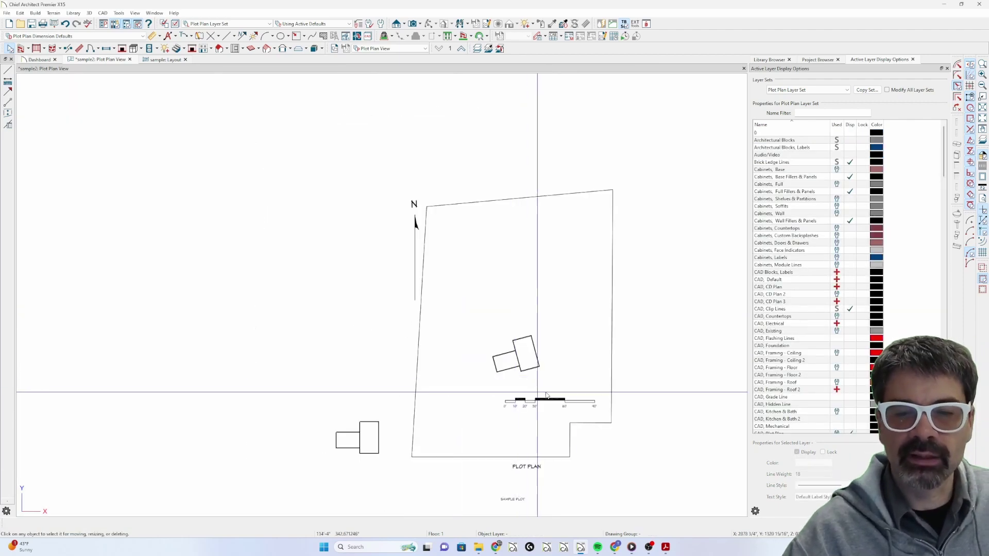
left_click(505, 373)
key("Escape")
left_click(509, 369)
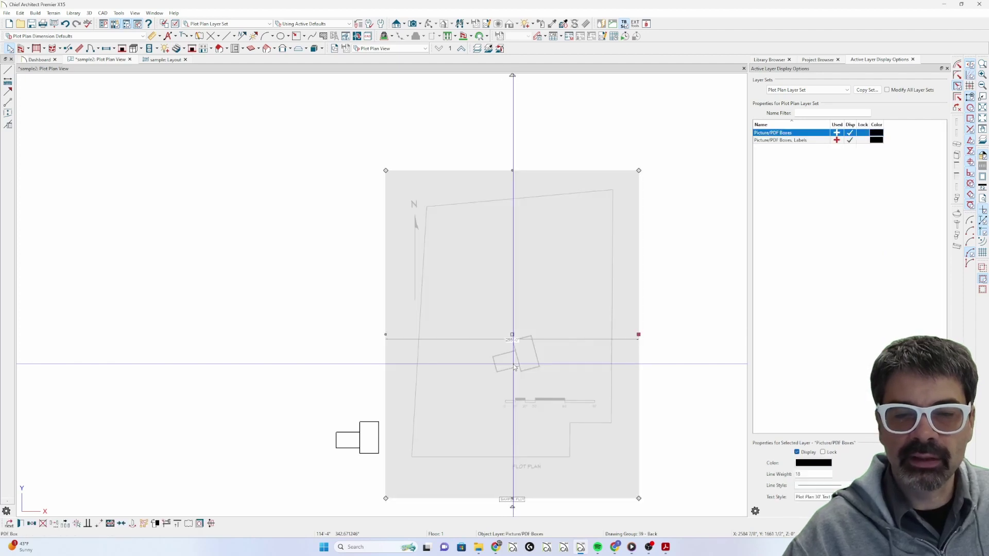
scroll(520, 369, "up", 1)
key("Escape")
scroll(524, 368, "up", 5)
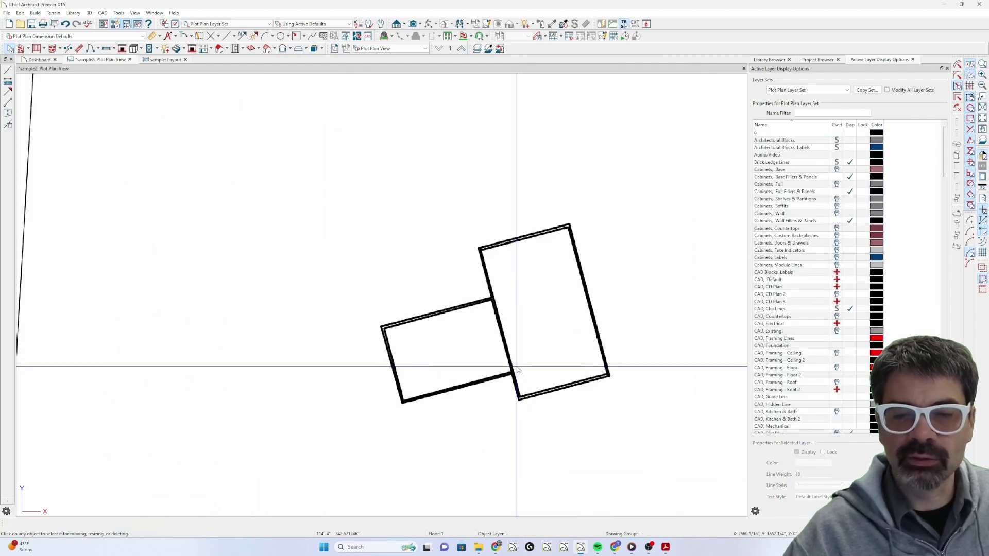
key("w")
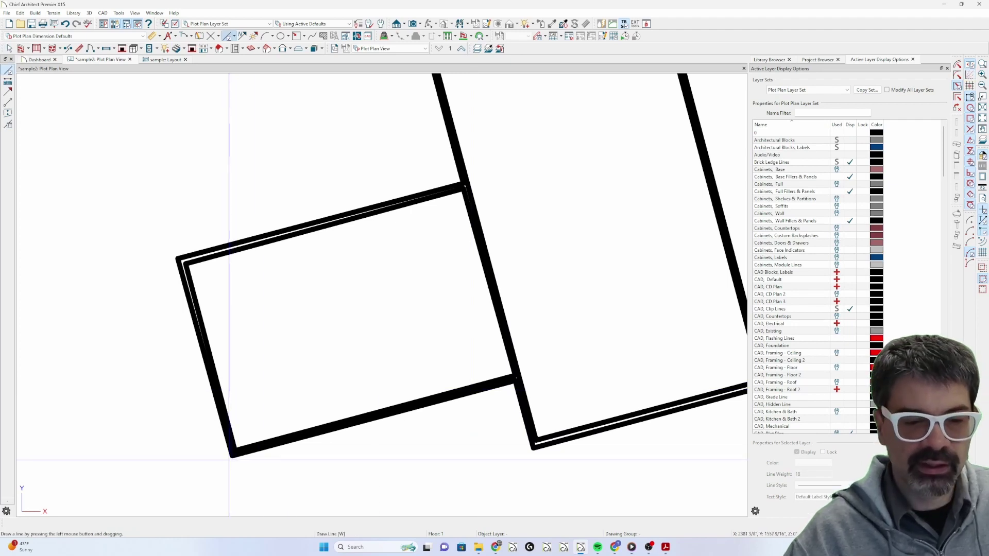
mouse_move(224, 461)
left_mouse_down()
mouse_move(530, 390)
mouse_move(549, 375)
left_mouse_up()
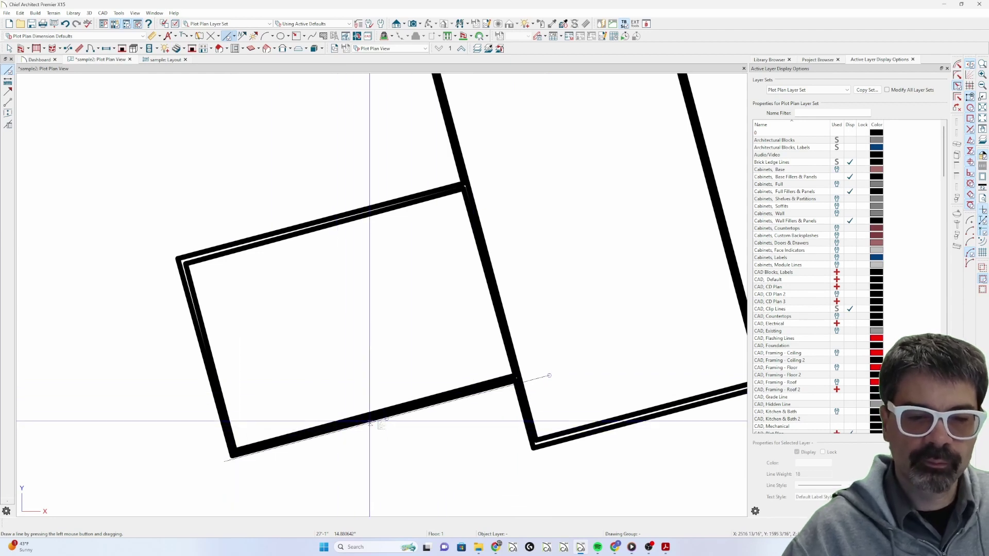
- Copy the exact angle of the reference line from its line specification
double_click(387, 418)
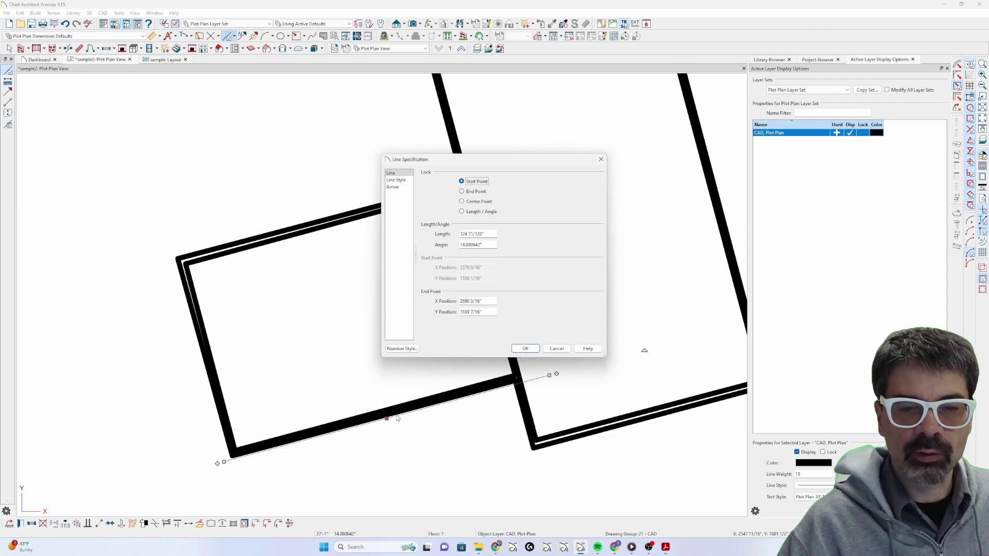
double_click(479, 245)
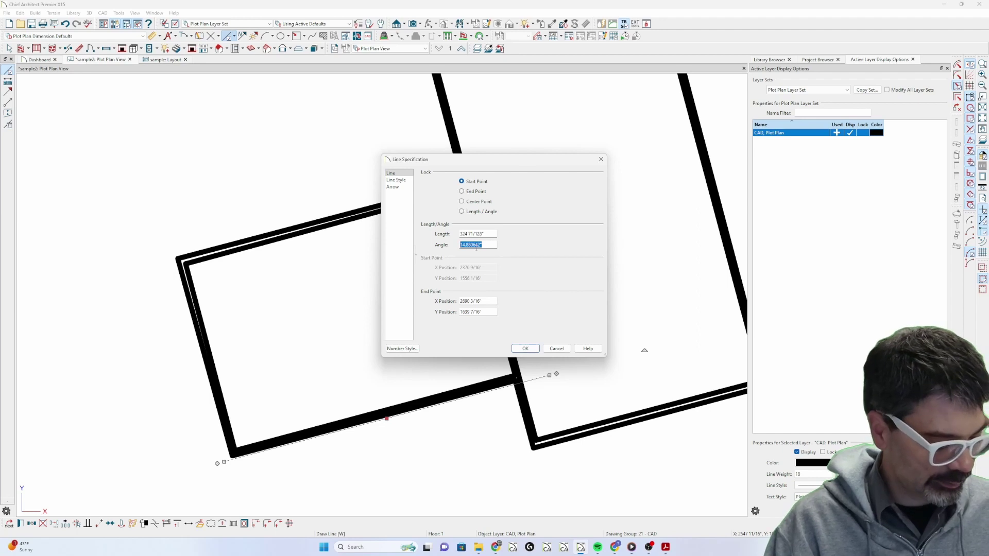
key("Escape")
- Rotate the reference line and the PDF together by a relative angle of -14.880642° about their center
scroll(449, 288, "down", 5)
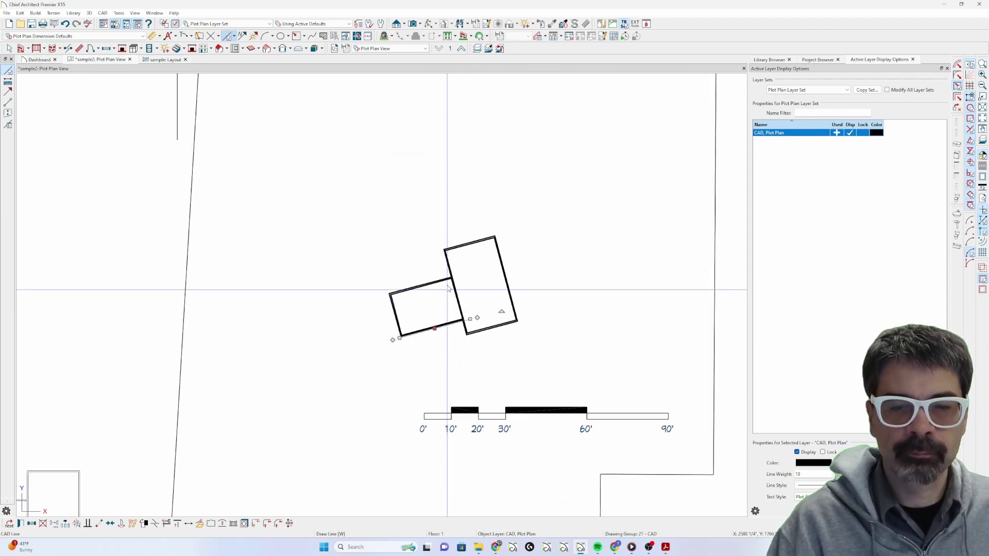
left_click(447, 273, "shift")
scroll(447, 275, "down", 4)
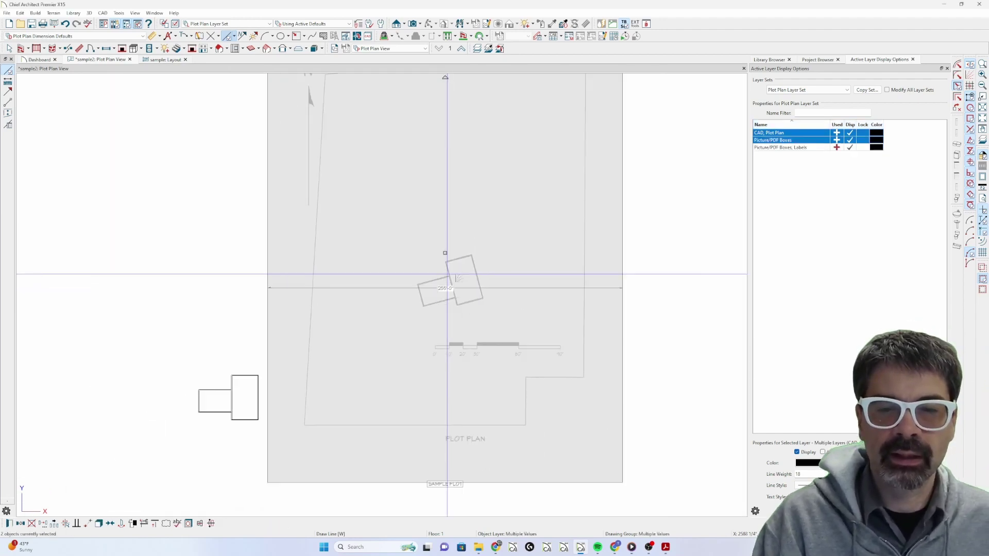
left_click(43, 525)
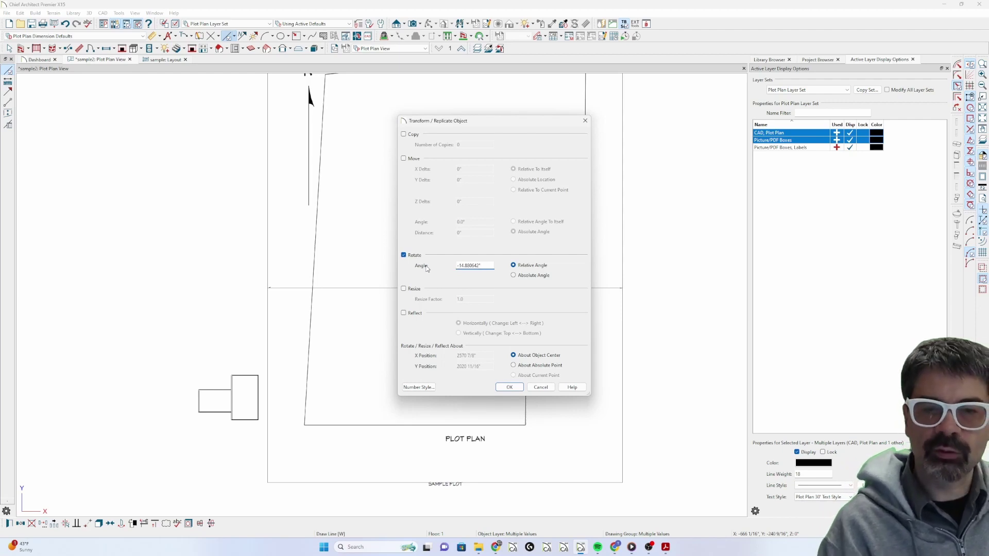
key("Return")
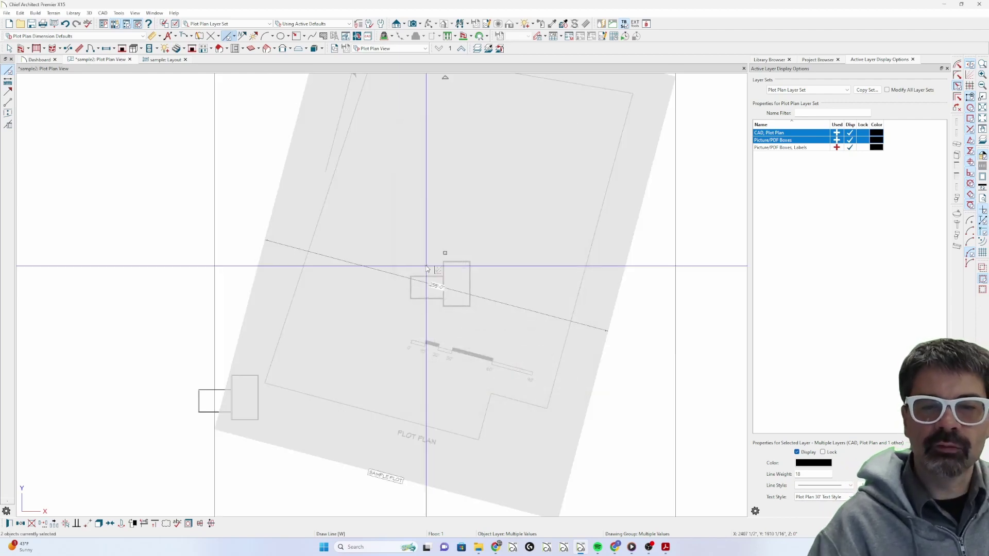
- Delete the reference line and move the PDF point to point so its house's lower-left corner matches the modelled house's corner
left_click(432, 298)
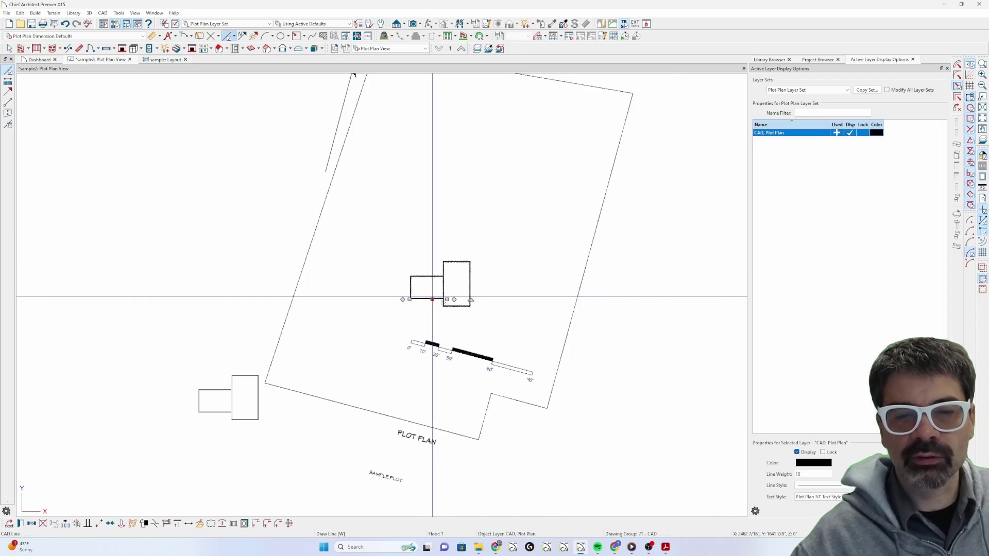
left_click(412, 301)
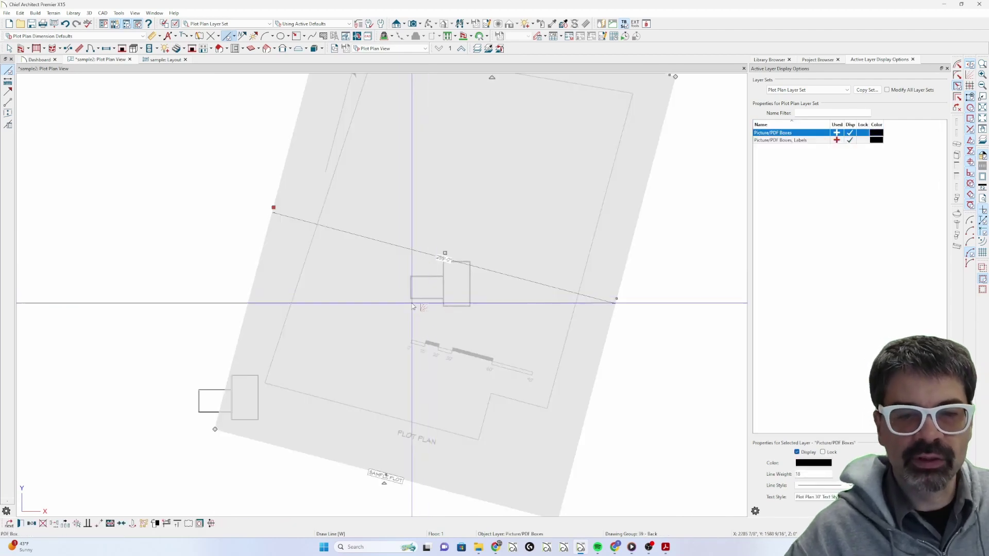
scroll(412, 303, "up", 5)
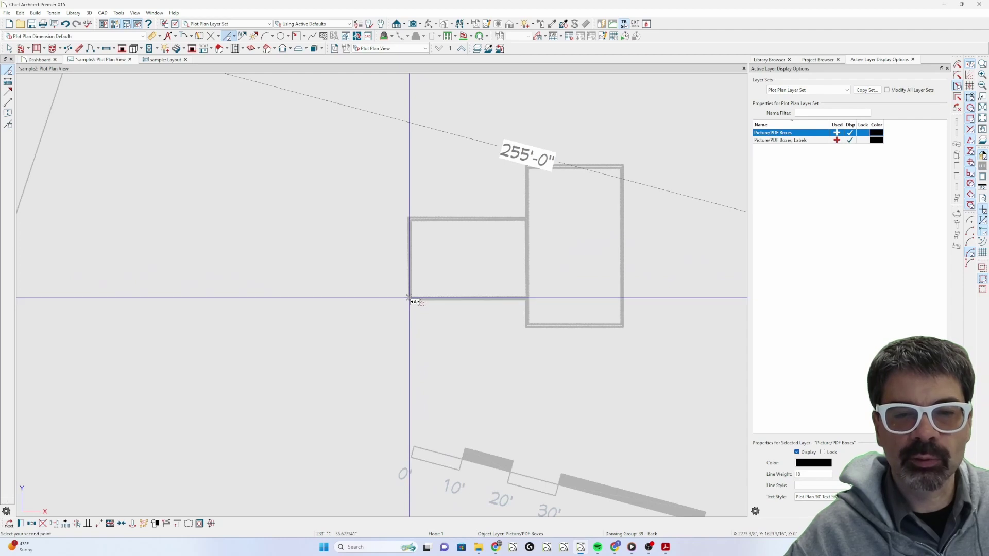
scroll(410, 299, "down", 3)
scroll(236, 430, "up", 6)
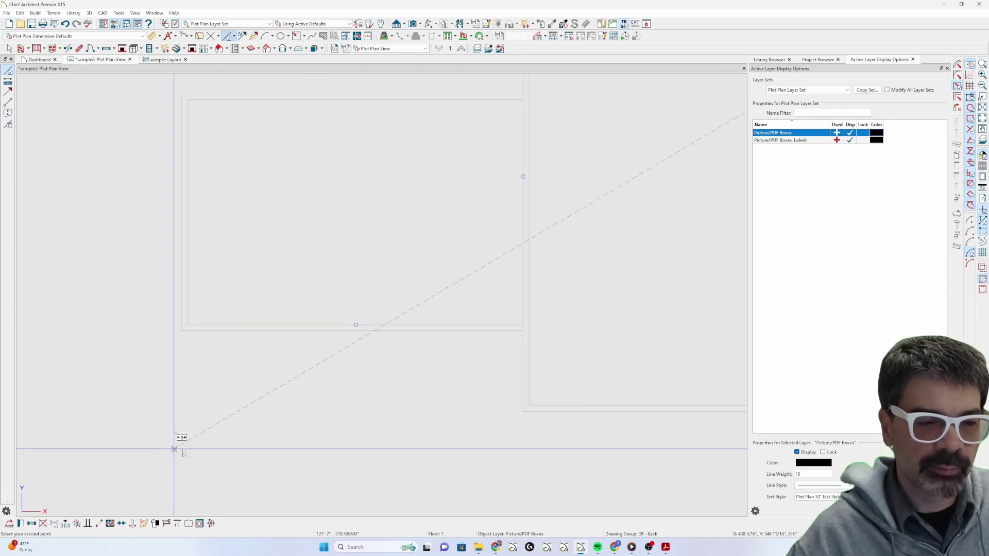
scroll(177, 320, "up", 5)
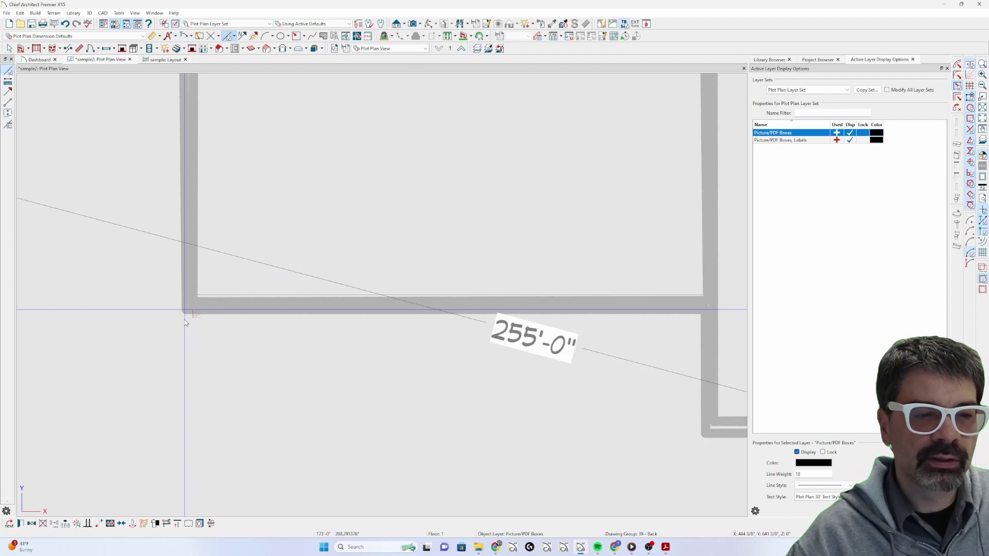
scroll(175, 407, "down", 4)
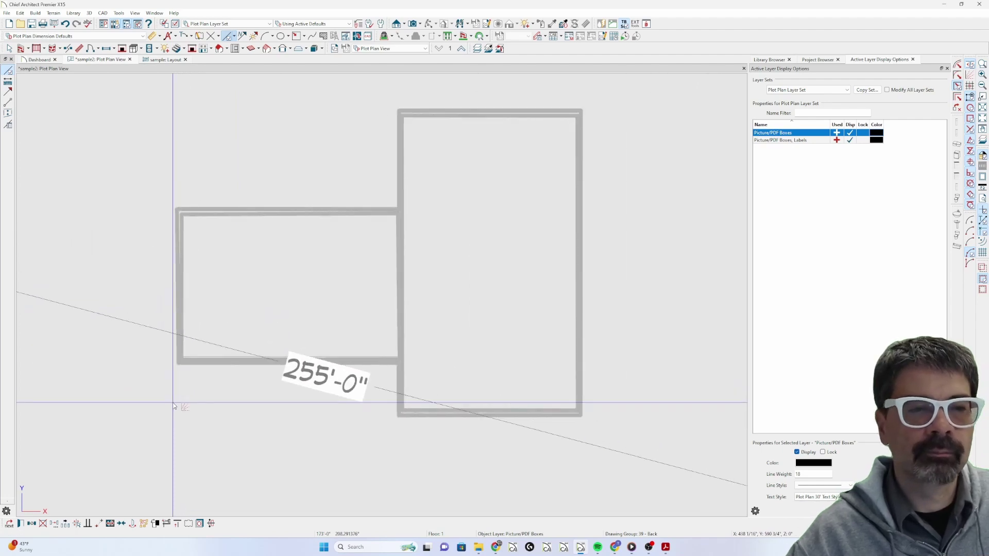
key("Escape")
scroll(370, 406, "down", 4)
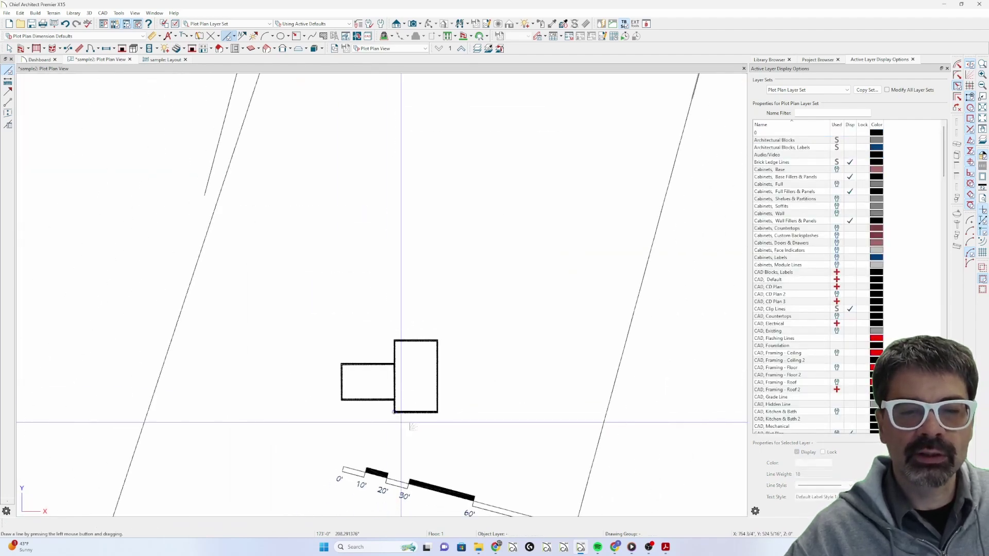
scroll(401, 422, "down", 3)
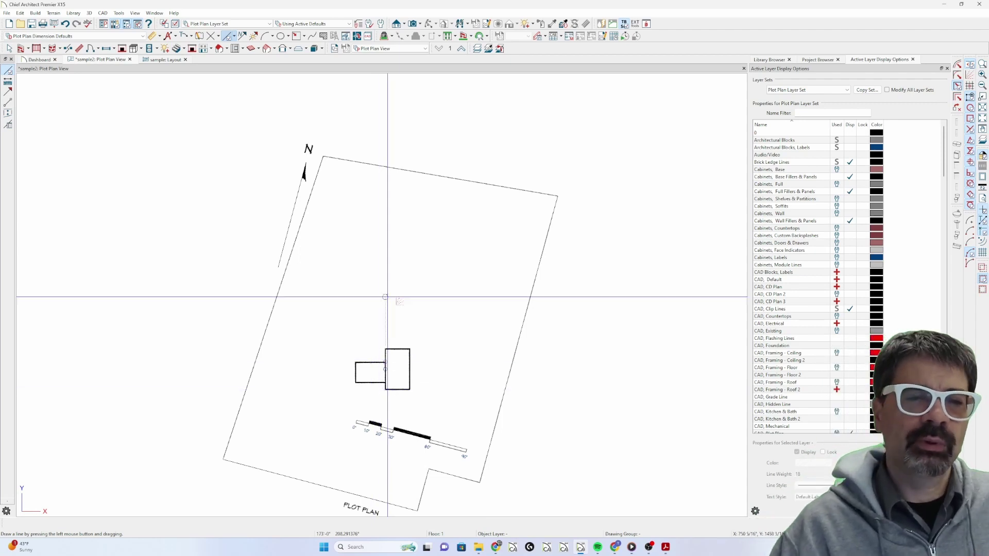
- Switch to the CD Plan View and add automatic exterior dimensions around the house
left_click(371, 299)
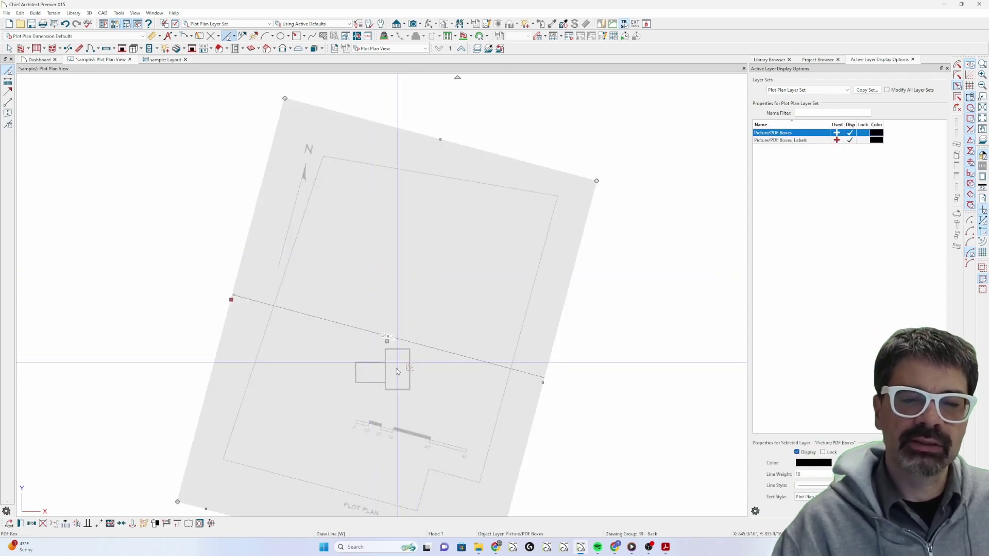
key("Escape")
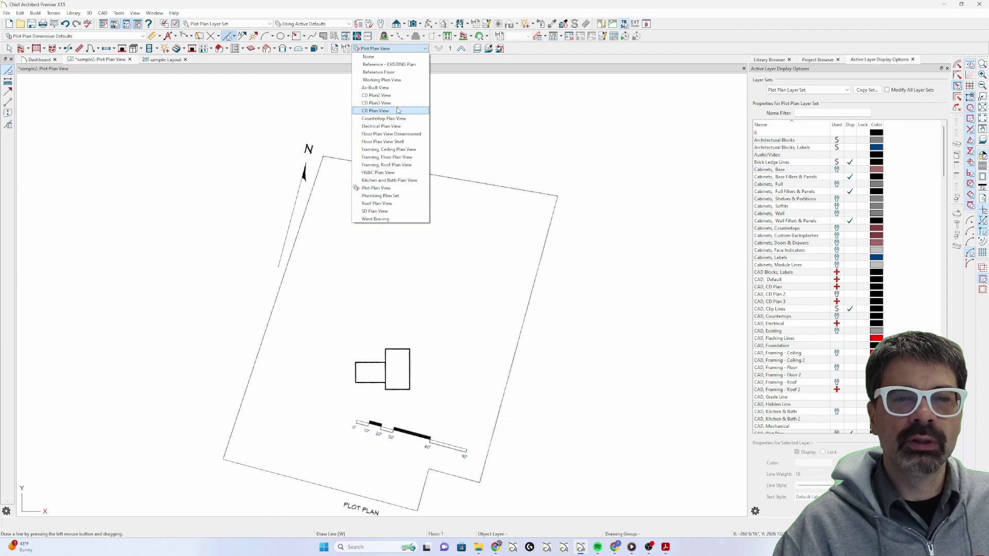
left_click(397, 110)
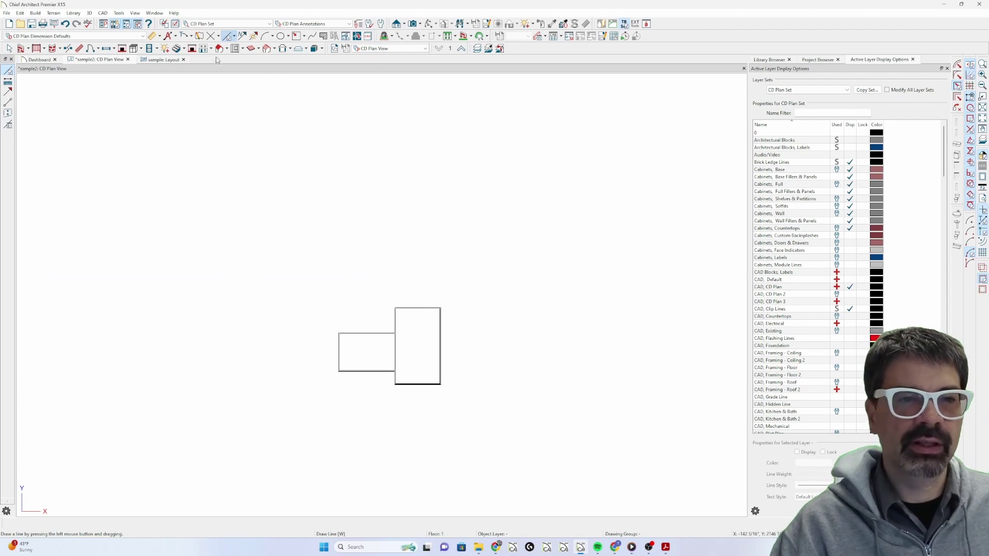
left_click(177, 37)
scroll(394, 357, "up", 5)
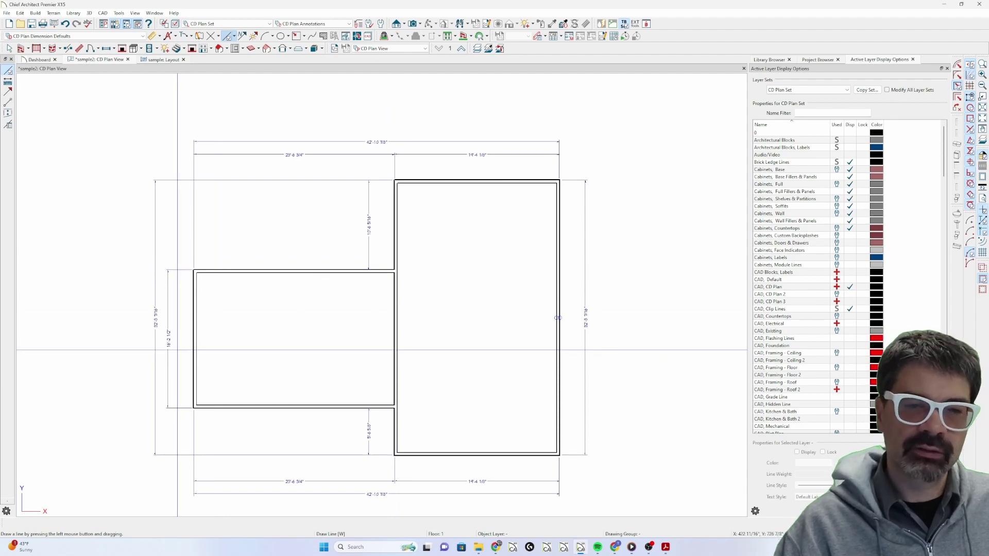
- Add a leader line to the larger wing's right wall with the text "HORIZONTAL TEXT"
left_click(185, 36)
scroll(587, 211, "up", 3)
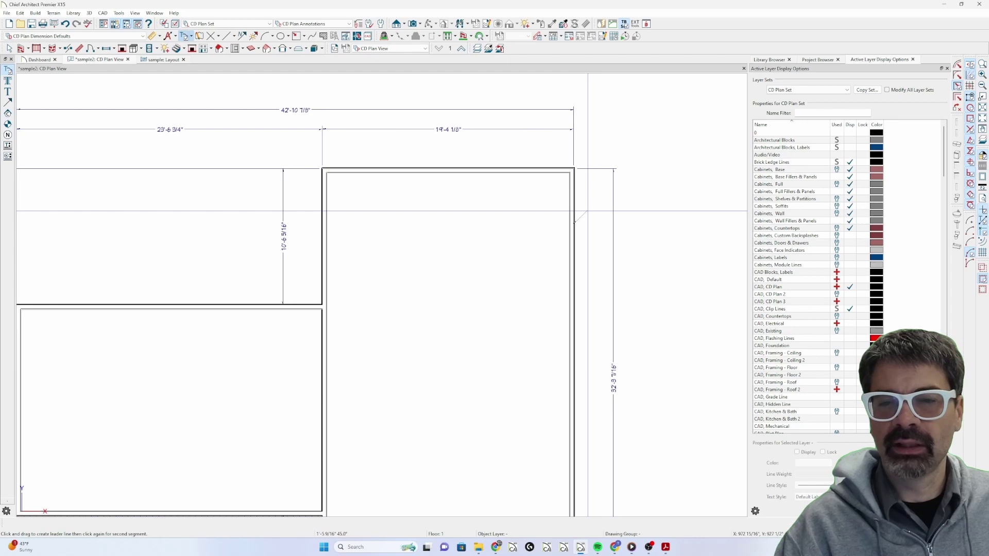
left_click(583, 204)
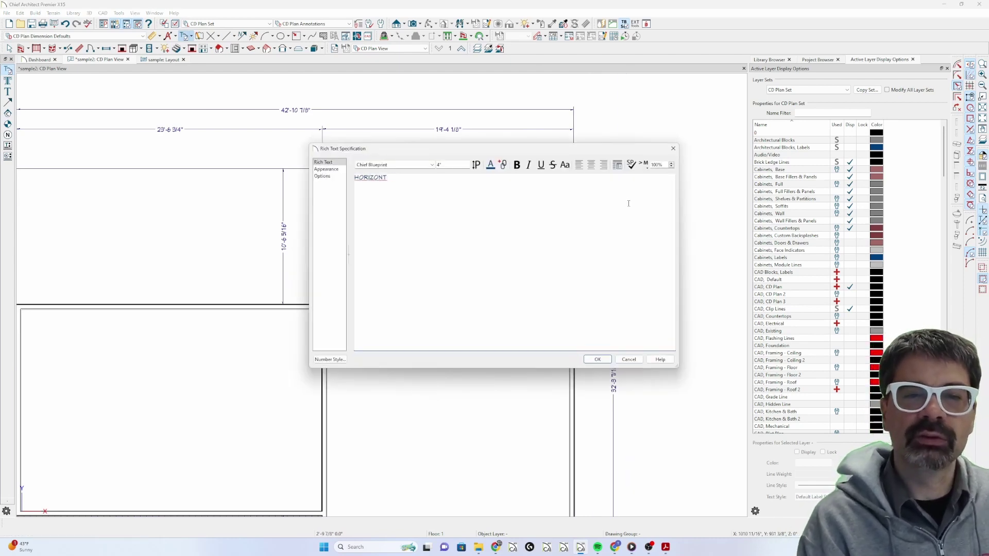
type("HORIZONTAL TE")
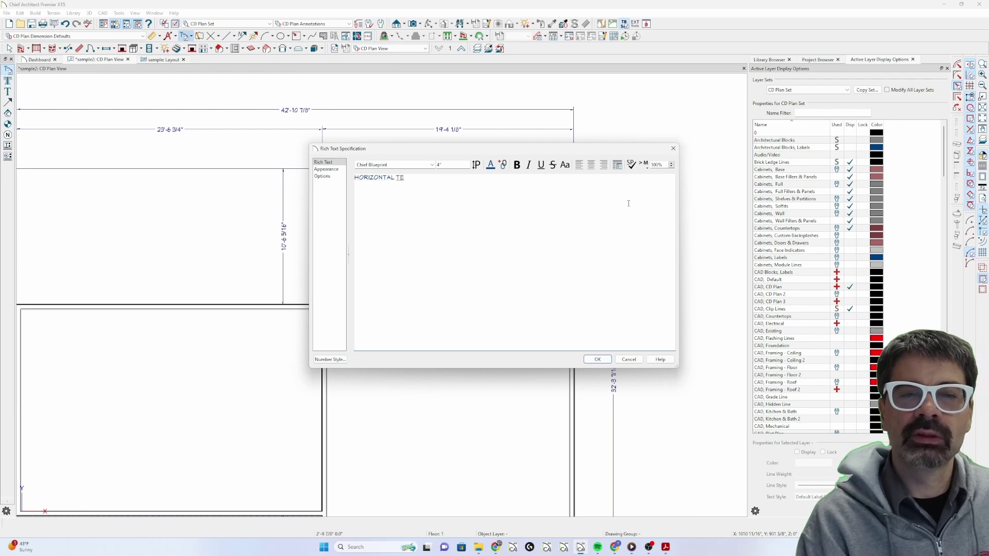
type("XT")
key("Return")
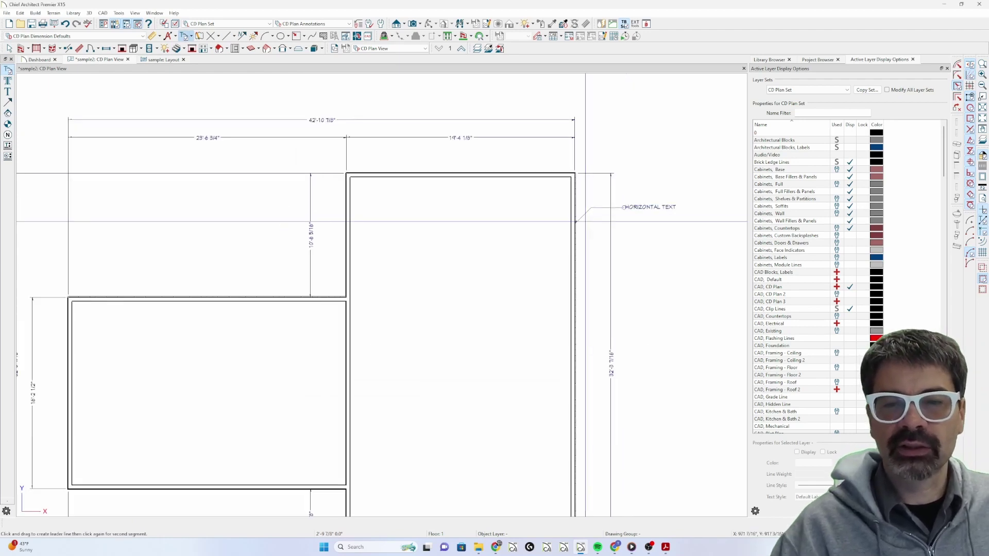
scroll(585, 222, "down", 1)
scroll(585, 222, "down", 3)
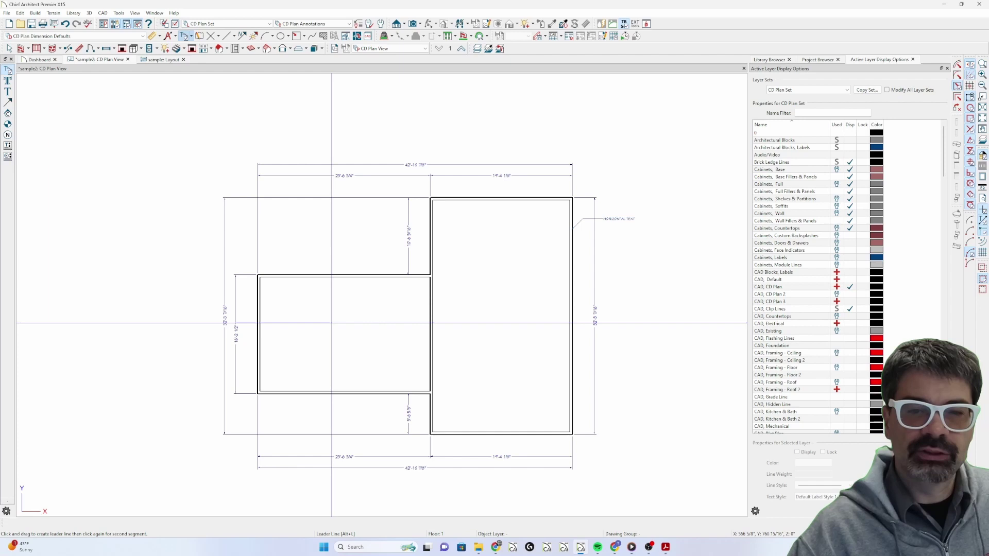
- Create a new layout from a layout template with a title block
left_click(6, 12)
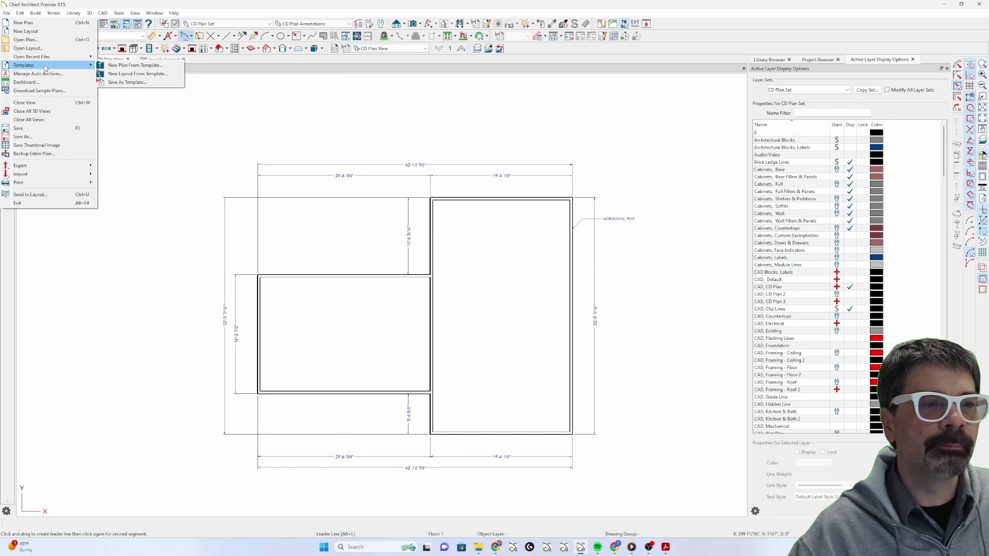
left_click(131, 74)
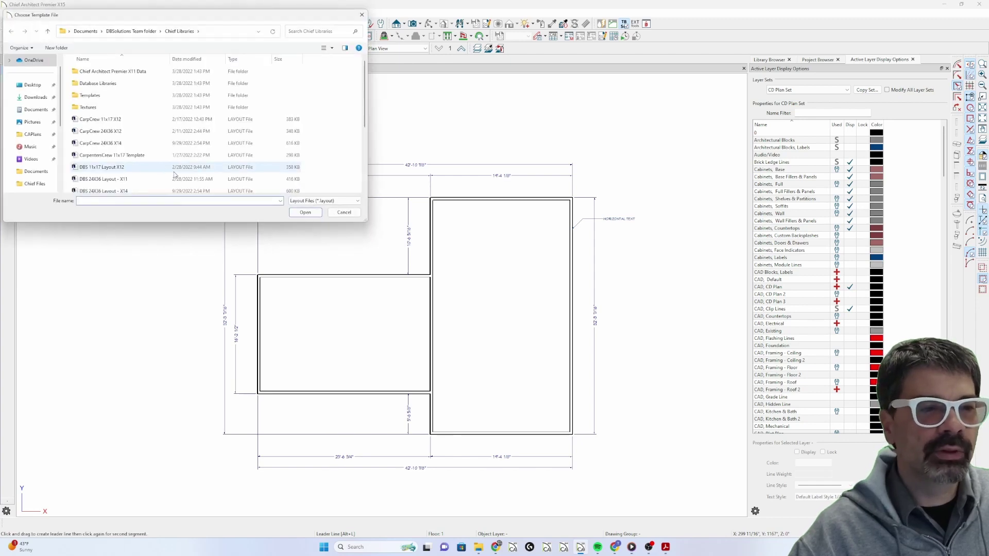
left_click(132, 163)
left_click(304, 213)
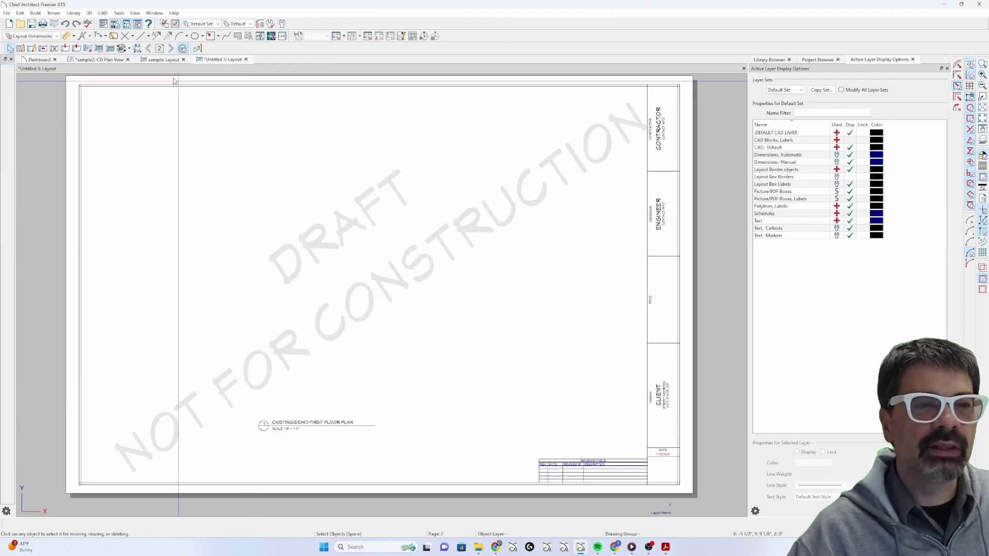
left_click(103, 60)
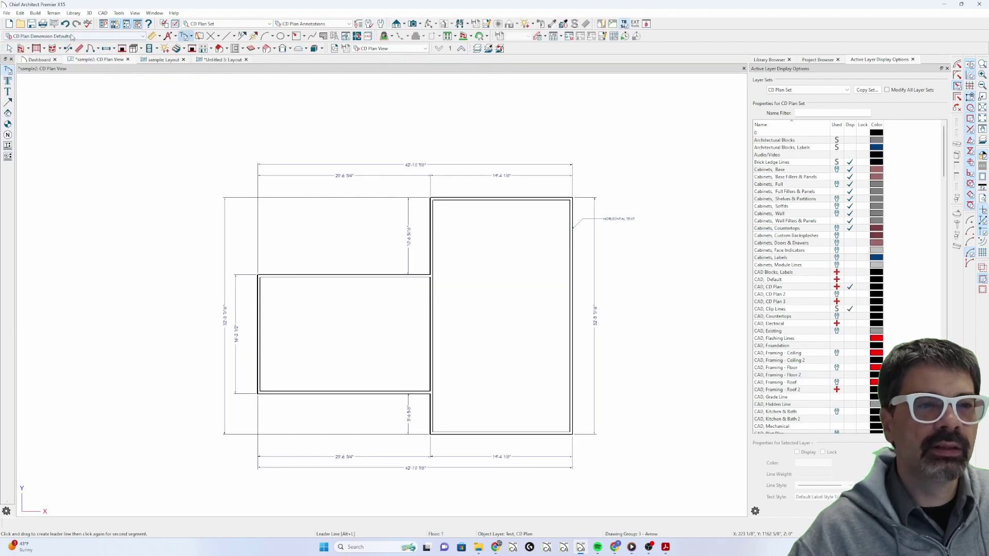
left_click(53, 24)
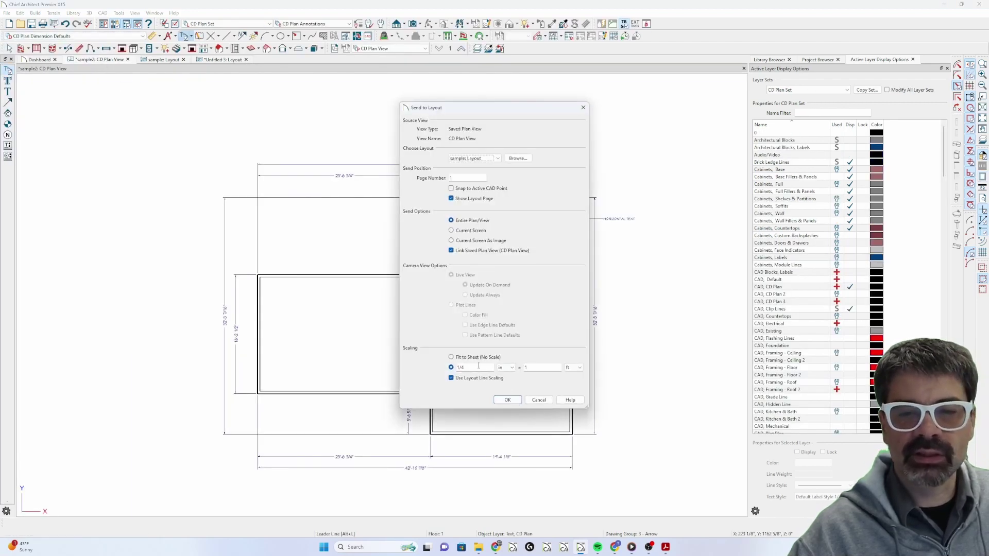
left_click(507, 401)
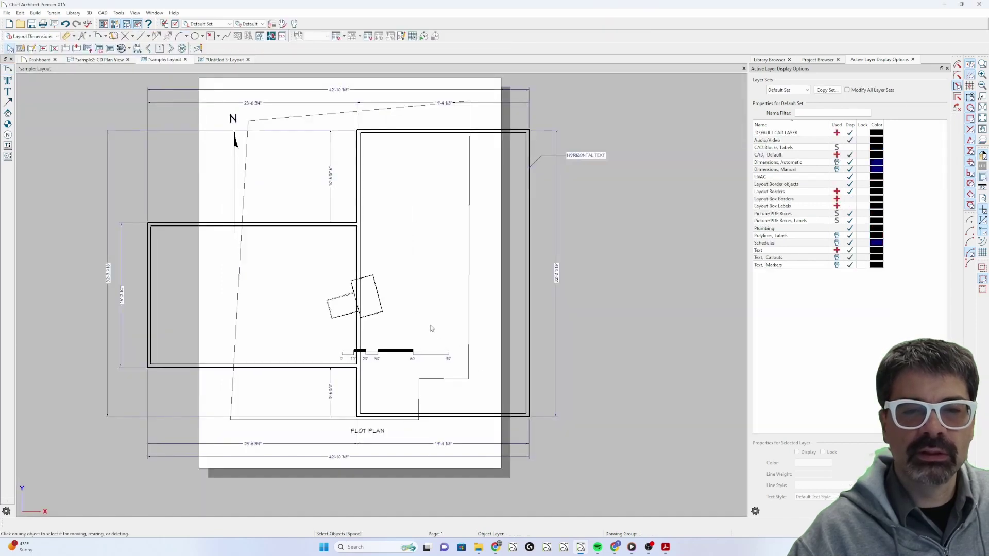
- Close the sample layout without saving and send the linked CD Plan View to page 2 of the new sample2 layout at 1/4 in = 1 ft
left_click(185, 59)
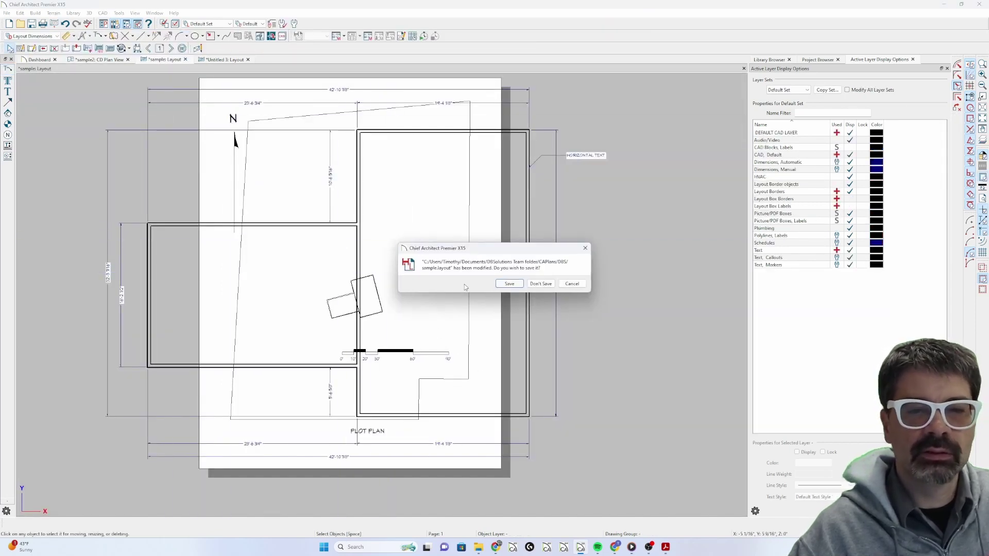
left_click(546, 285)
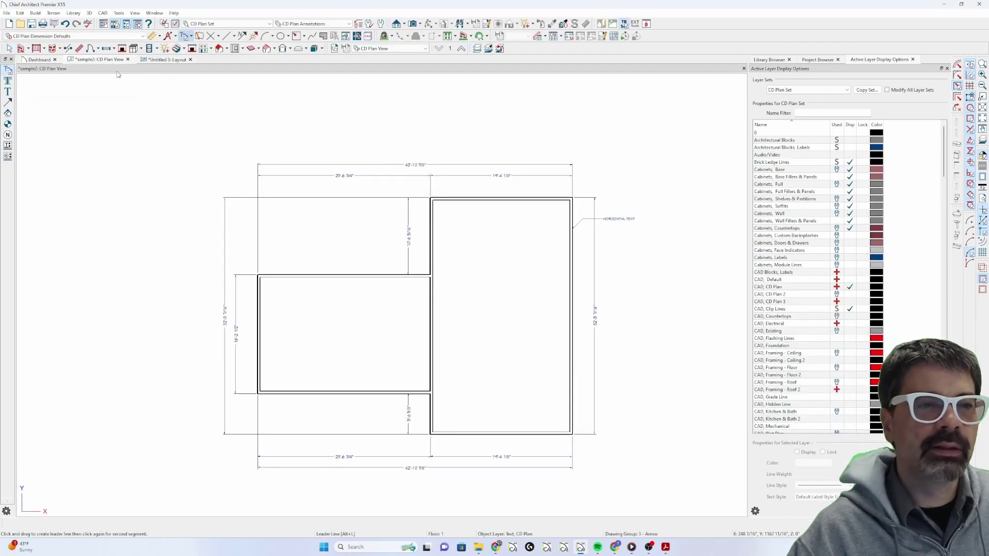
left_click(55, 25)
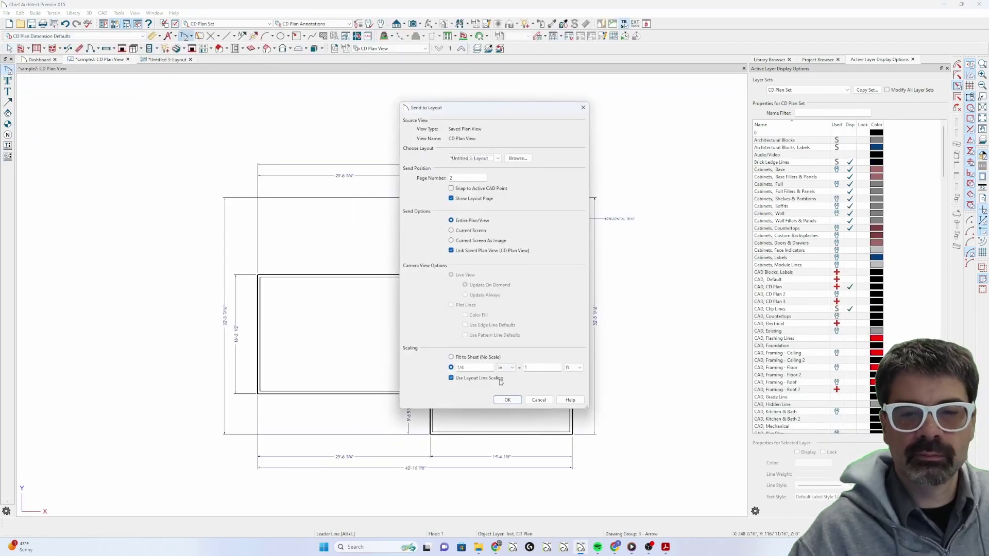
left_click(507, 400)
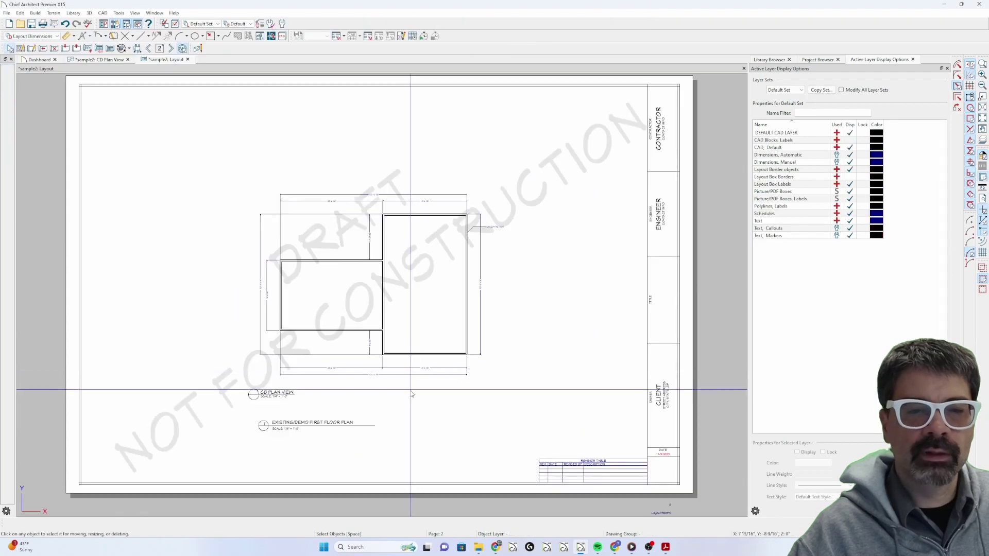
- Send the entire linked Plot Plan View to page 1 of the sample2 layout at 1 in = 30 ft
left_click(98, 59)
left_click(418, 49)
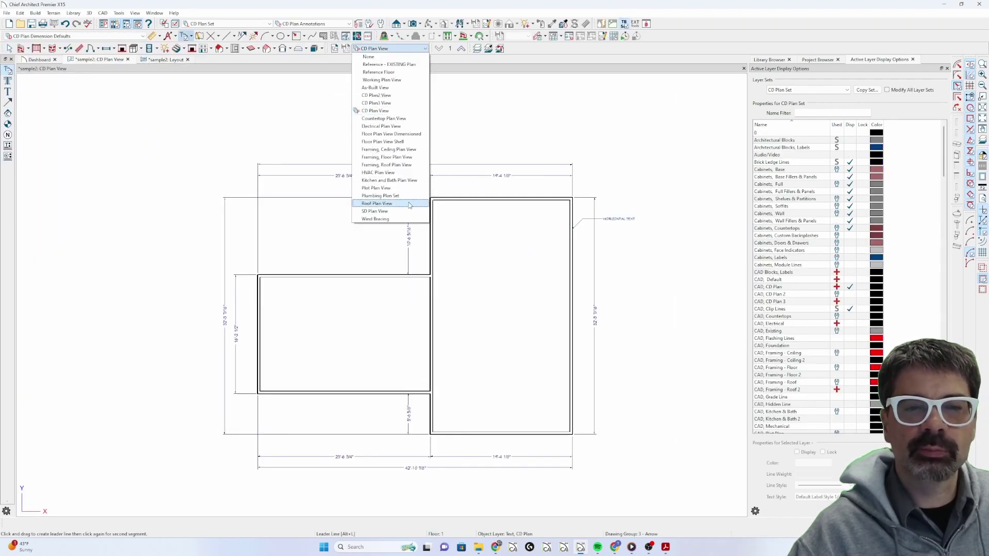
left_click(409, 192)
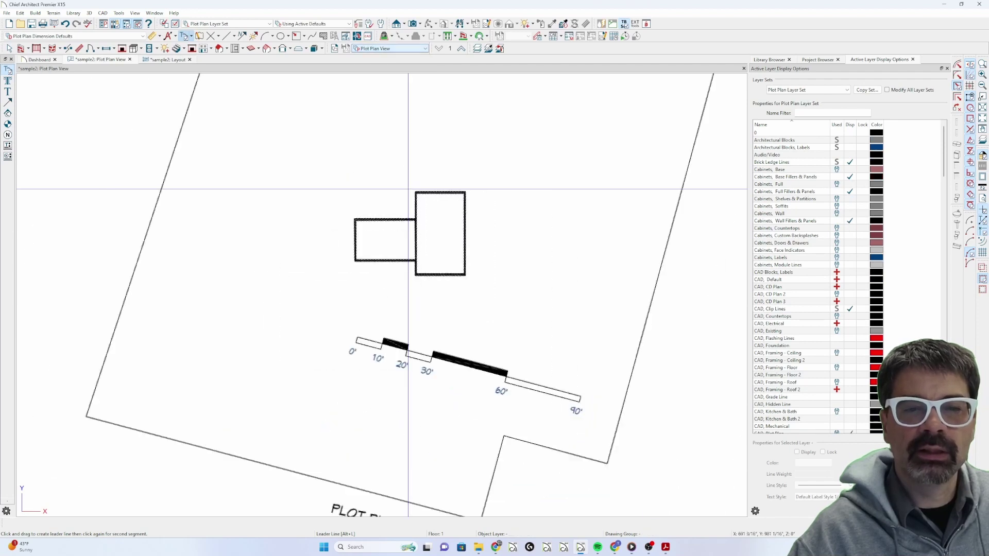
scroll(409, 189, "up", 3)
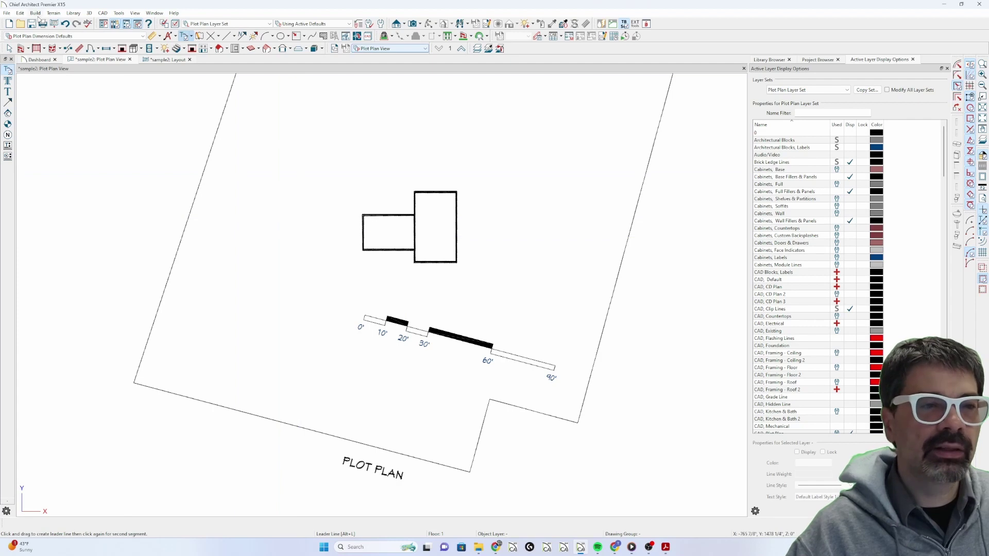
left_click(334, 49)
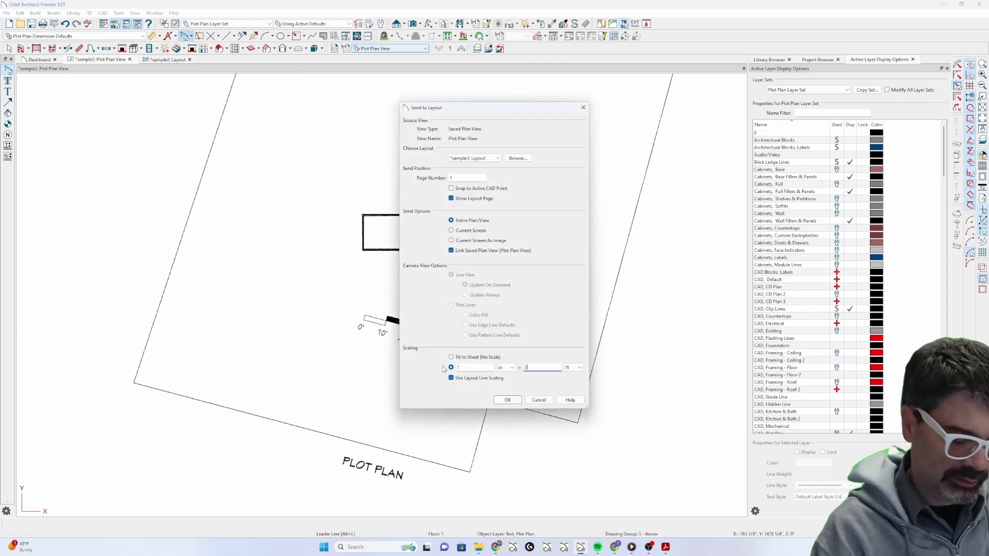
key("Return")
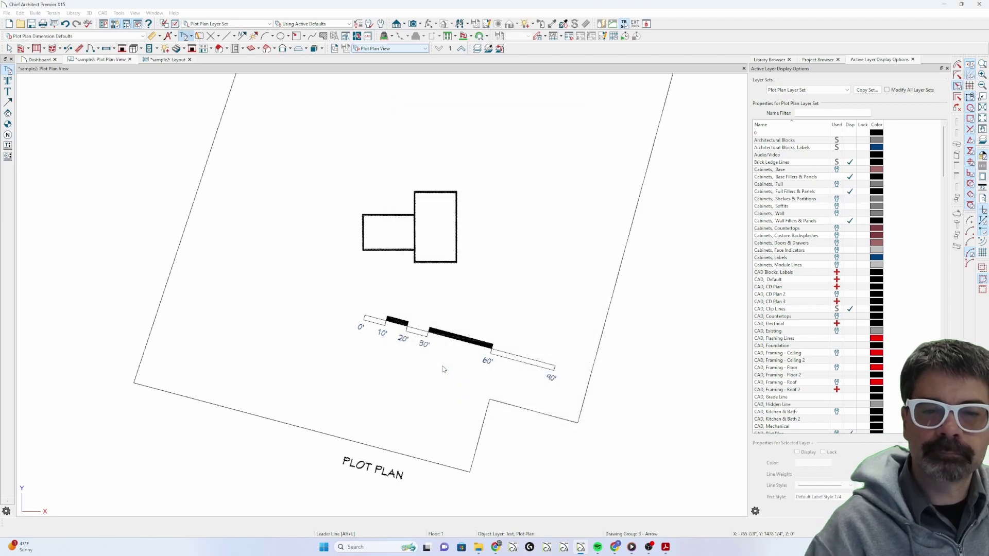
- Rotate the plot plan's layout box on the cover page by a relative angle of -14.880642° about its center
left_click(383, 294)
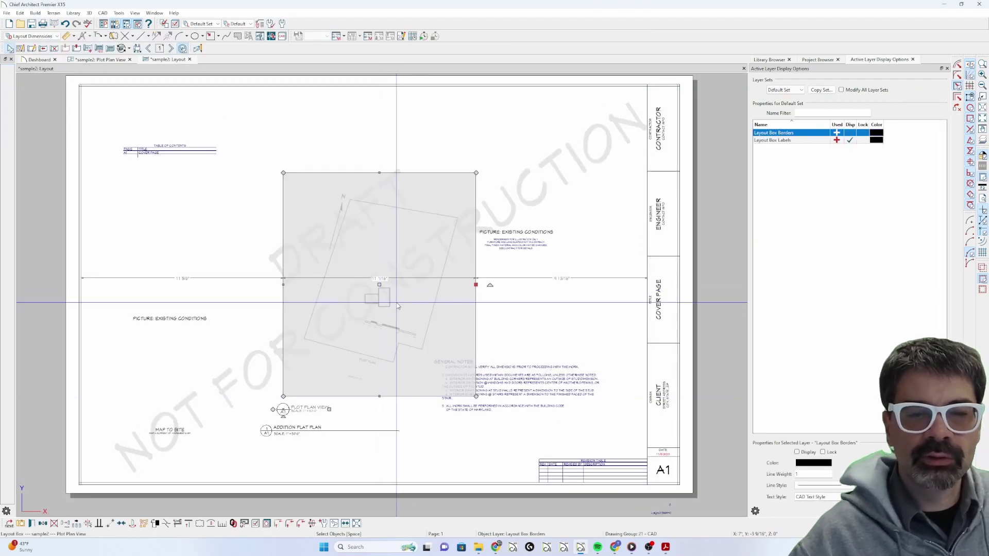
left_click(65, 523)
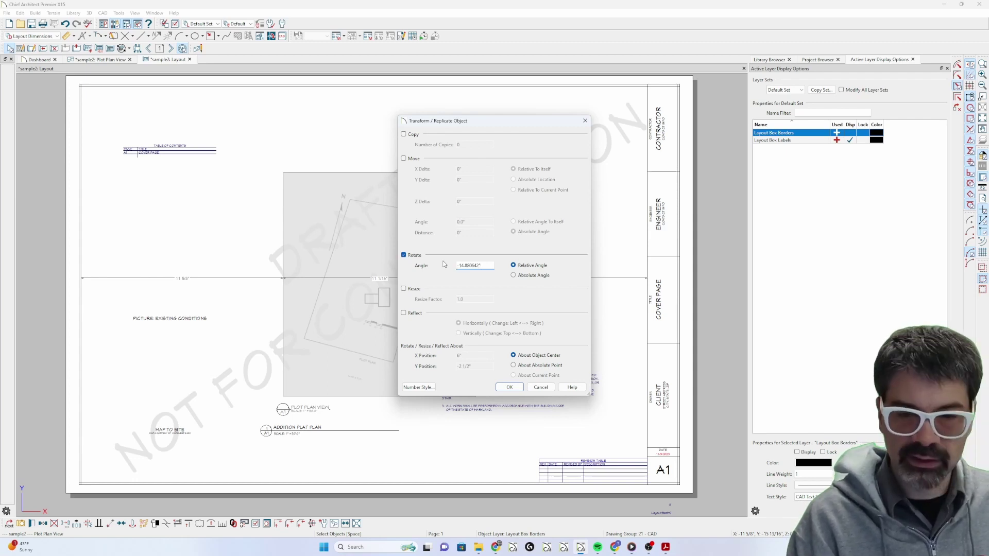
key("Return")
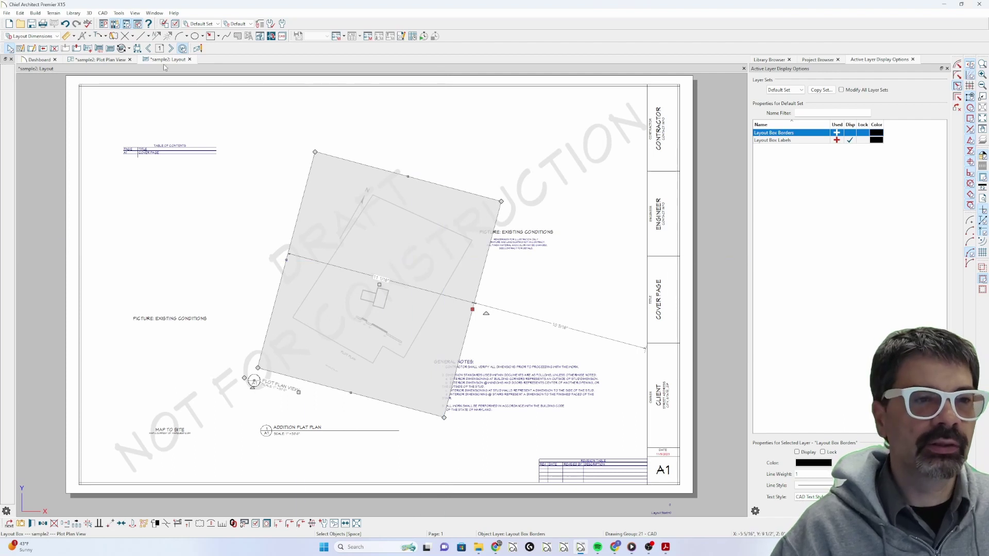
- Undo the last rotation and rotate the plot plan's layout box counterclockwise about its center by the same relative angle
left_click(65, 23)
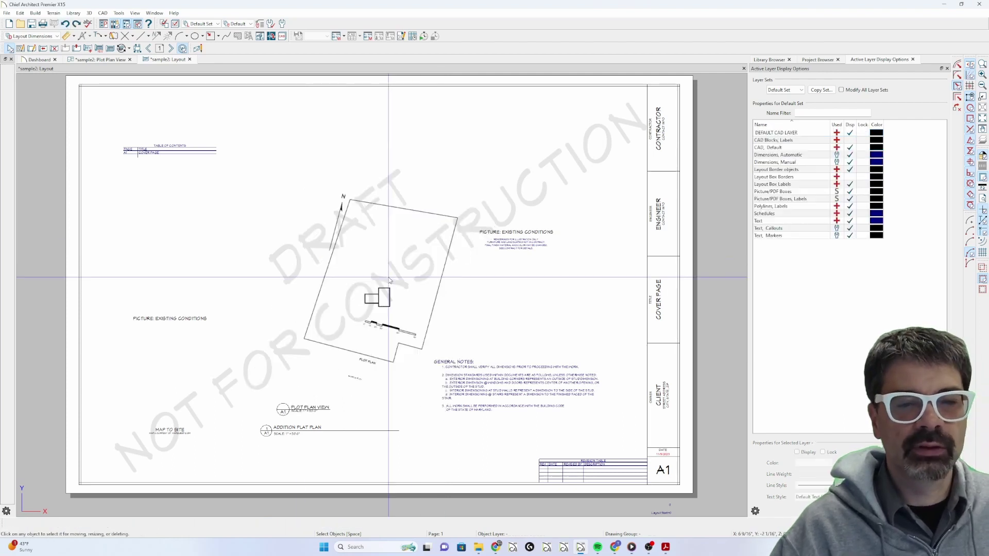
left_click(65, 524)
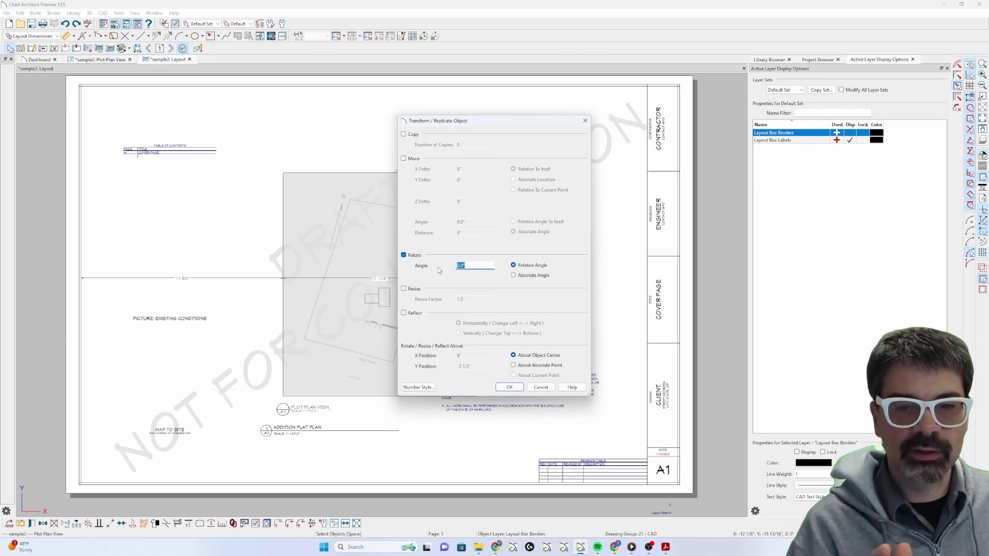
key("Return")
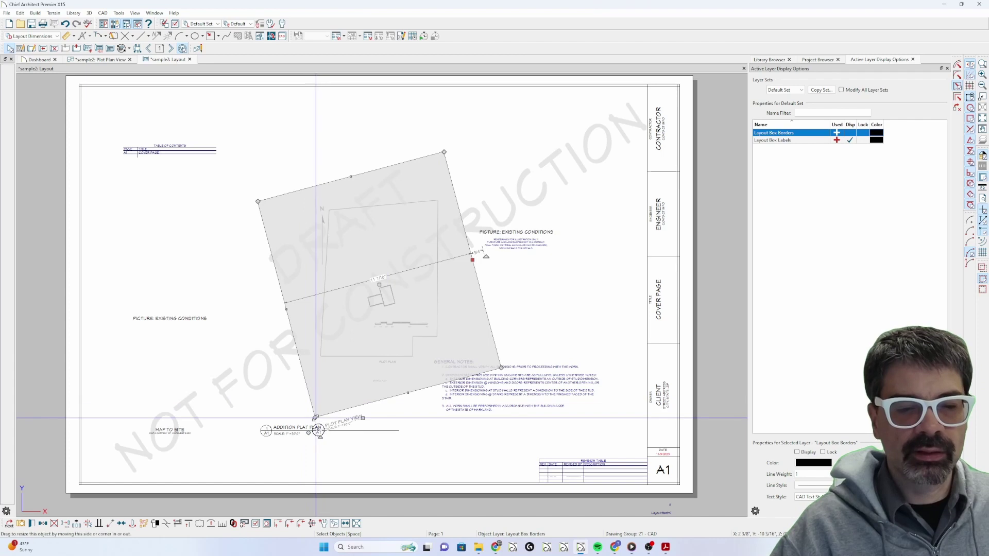
- Reshape the tilted layout box into an upright rectangle around the plot plan and narrow it on its right side
left_click_drag(315, 417, 301, 368)
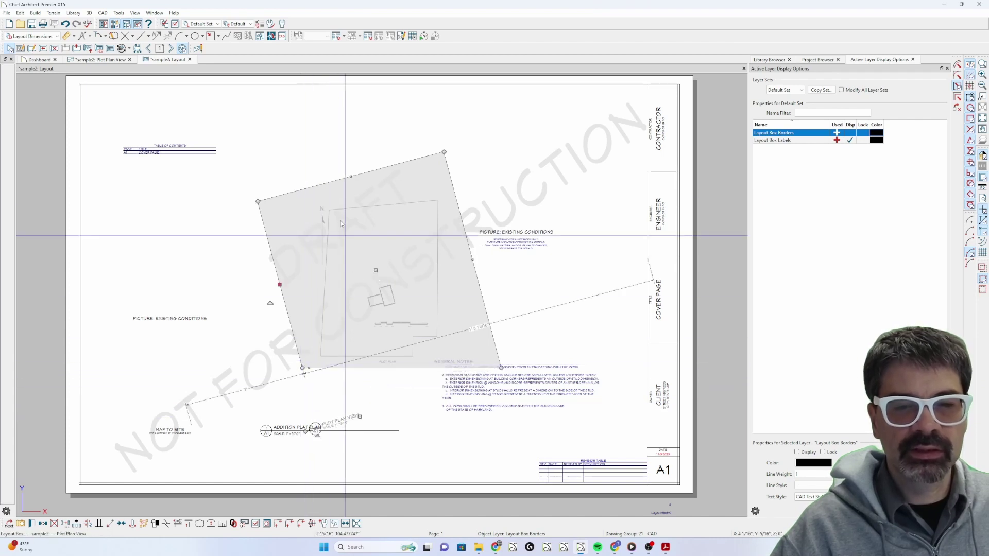
left_click_drag(444, 153, 502, 162)
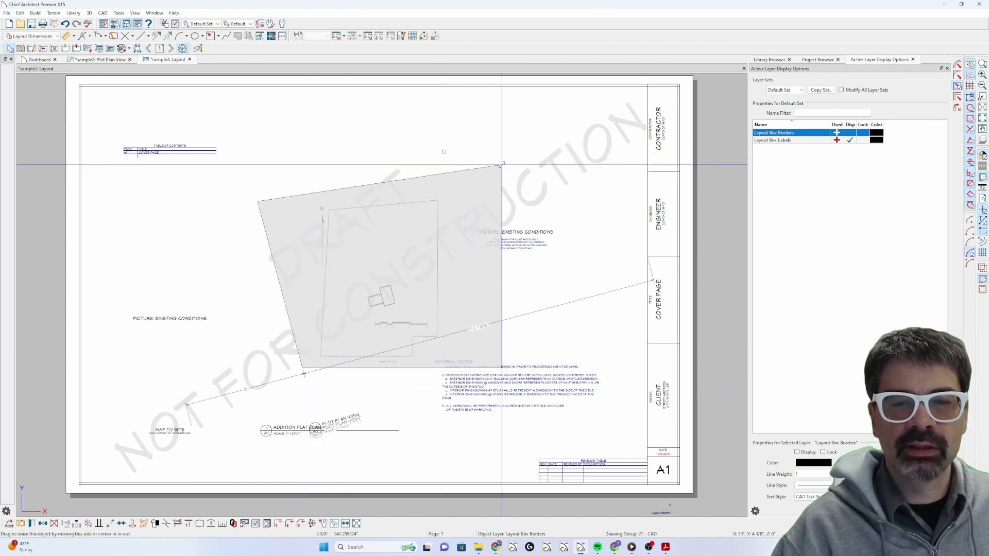
left_click_drag(258, 200, 301, 182)
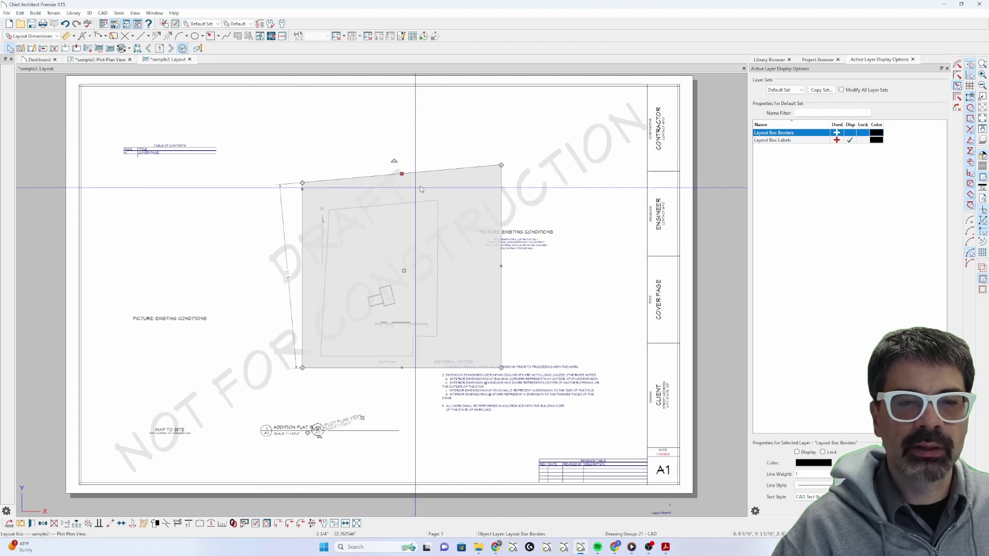
mouse_move(501, 166)
left_mouse_down()
mouse_move(502, 190)
mouse_move(501, 183)
left_mouse_up()
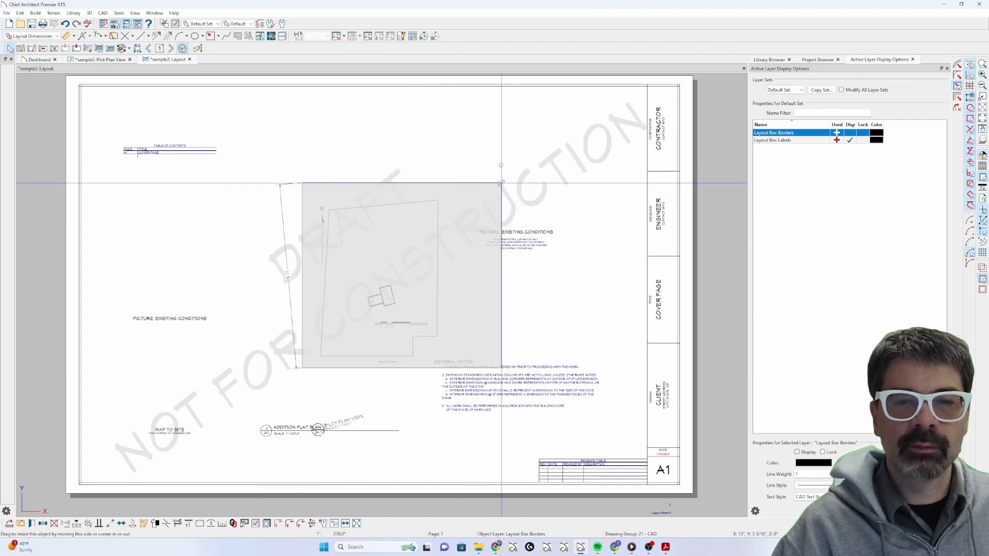
left_click_drag(502, 280, 451, 272)
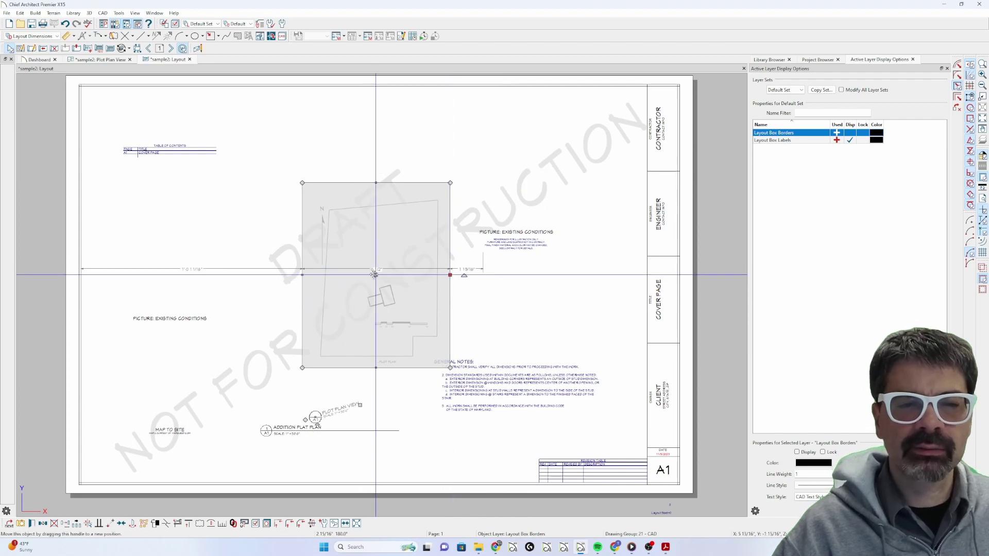
- Center the layout box above the Addition Plat Plan title, then move its Plot Plan View label just below the box and level it
left_click_drag(377, 273, 324, 282)
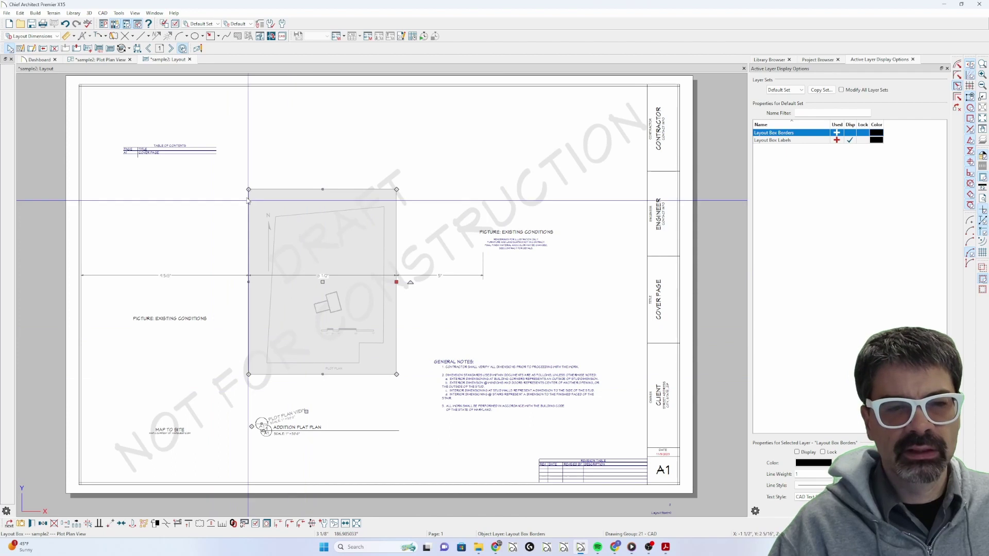
left_click_drag(252, 425, 252, 399)
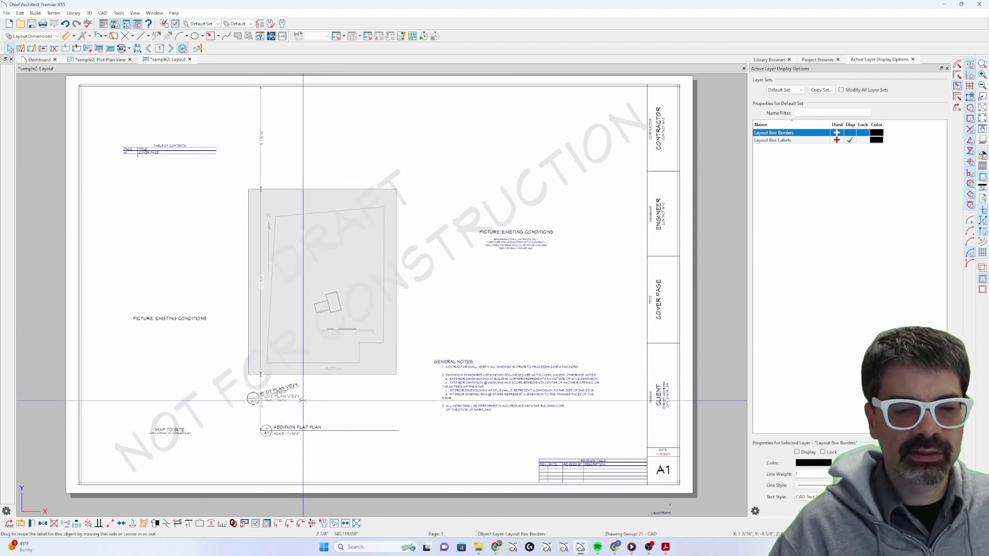
left_click_drag(380, 408, 393, 408)
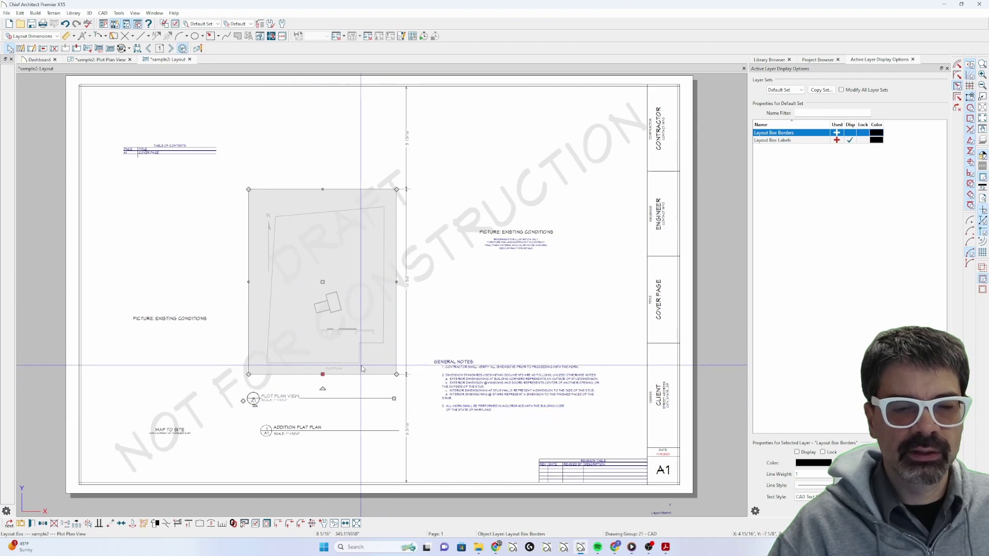
- Break the layout box's right edge near its lower end and extend the lower segment outward by about 1 1/16 in
scroll(387, 355, "up", 1)
scroll(387, 355, "up", 1)
left_click(399, 346)
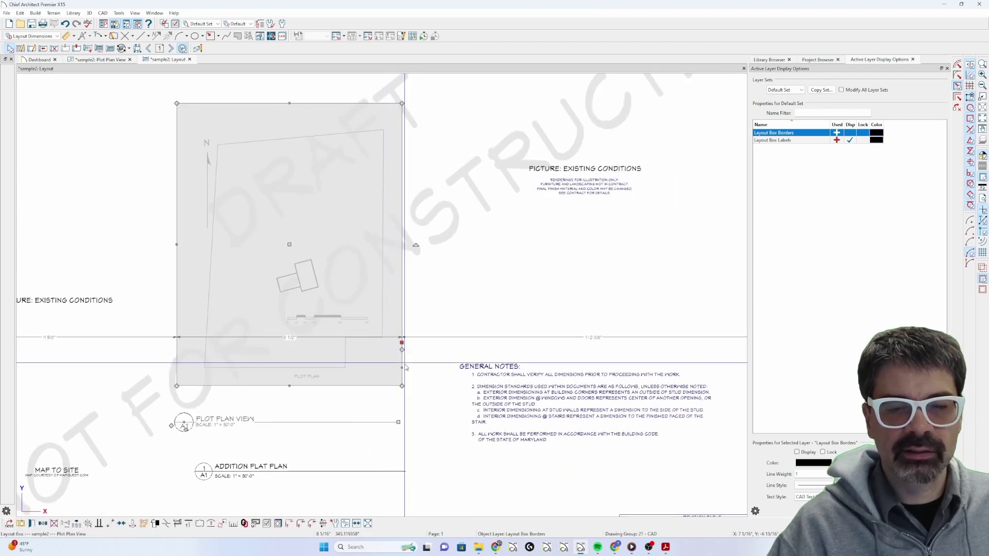
left_click_drag(404, 367, 431, 368)
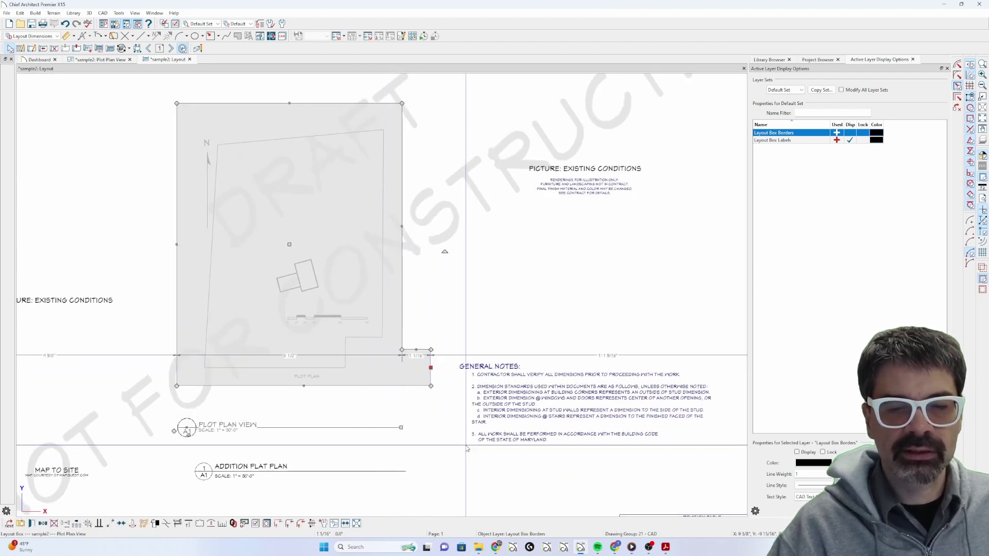
key("Escape")
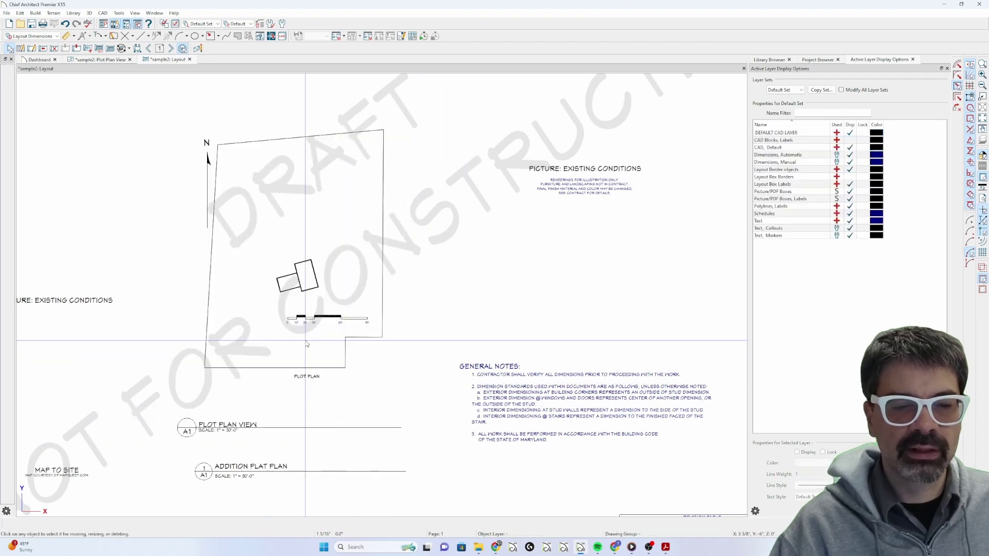
left_click(304, 385)
key("Escape")
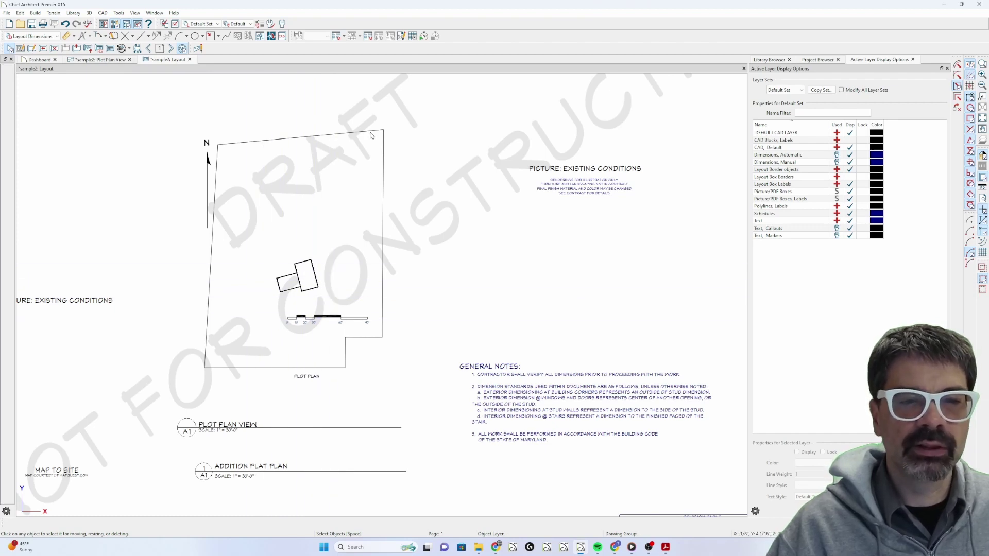
- Add automatic exterior dimensions to the house in the Plot Plan View and inspect them in the rotated box on the layout
key("ctrl+Tab")
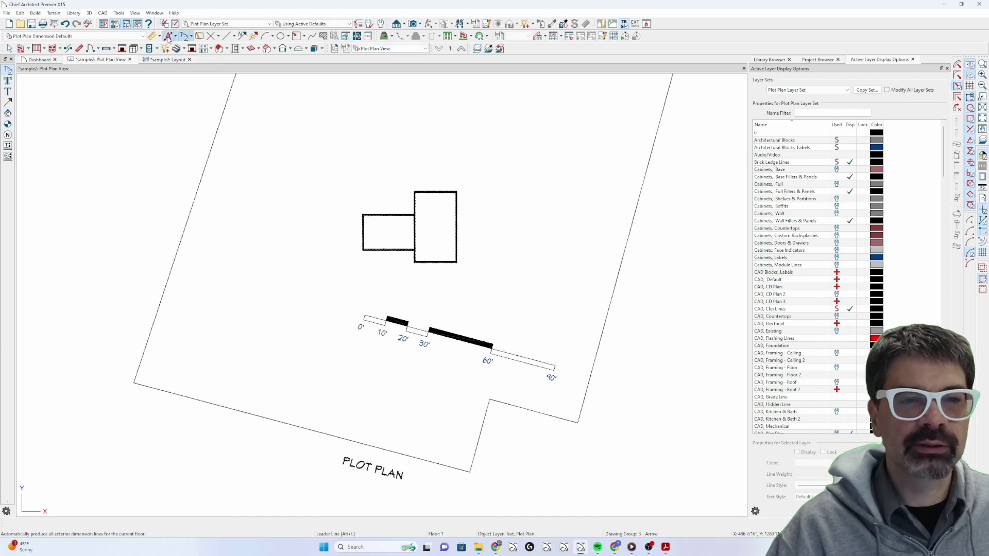
key("w")
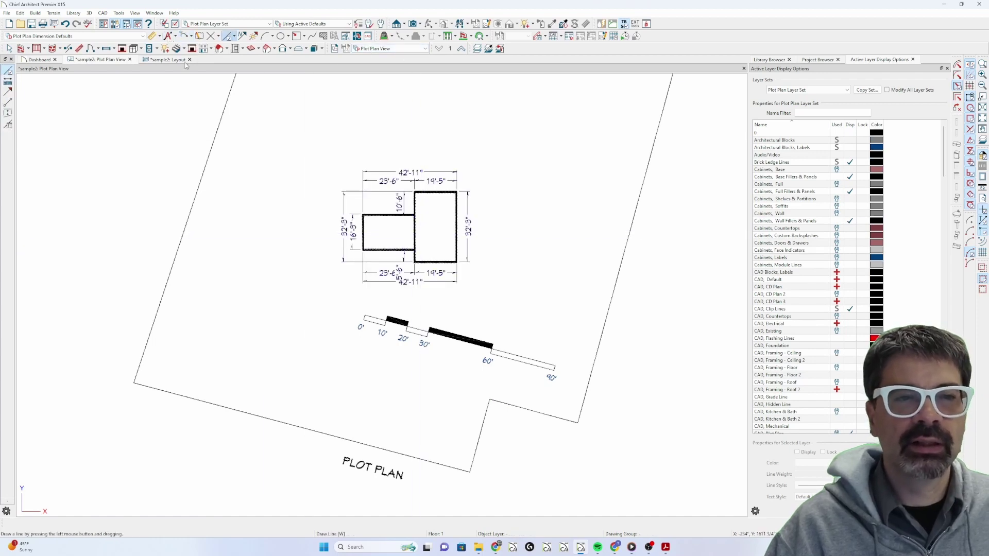
left_click(175, 61)
scroll(312, 277, "up", 3)
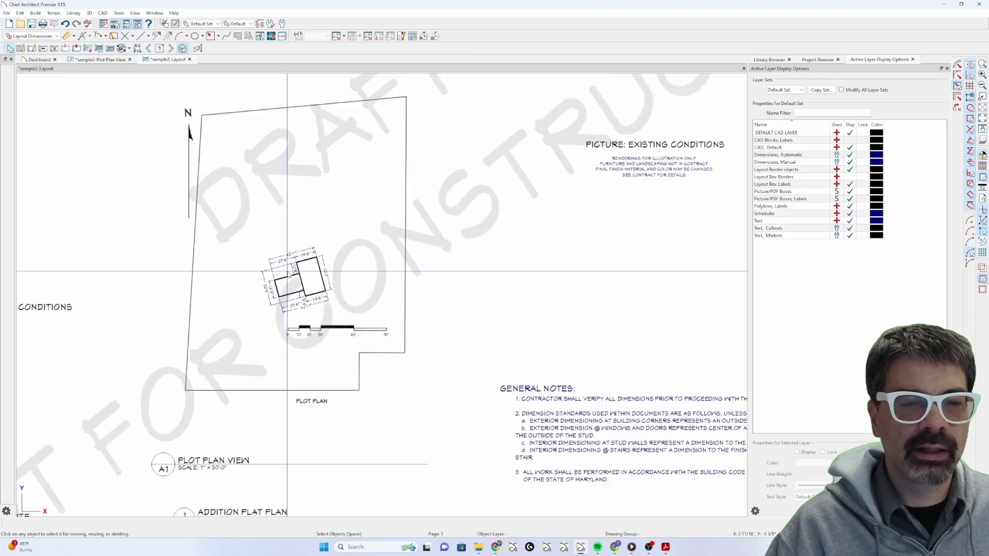
scroll(313, 277, "up", 2)
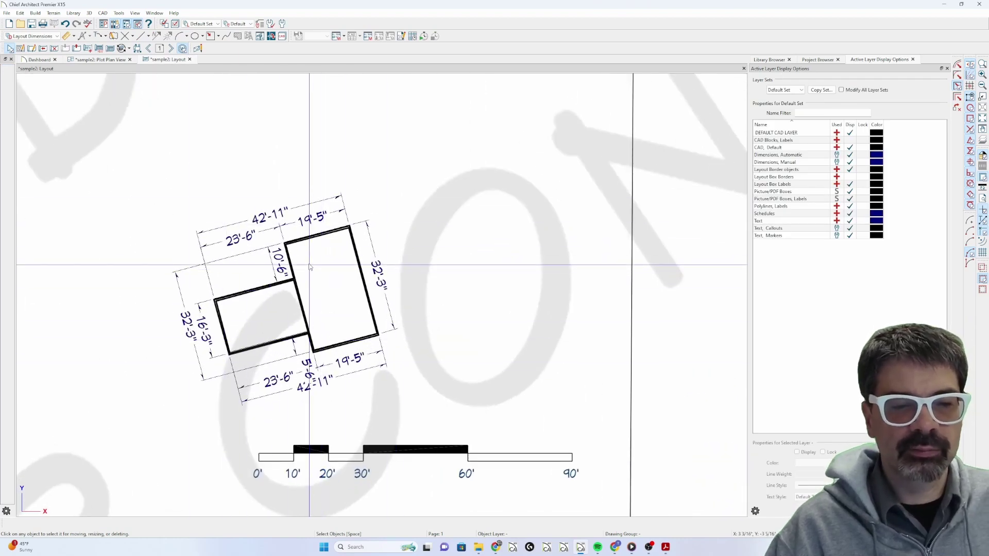
scroll(315, 270, "down", 5)
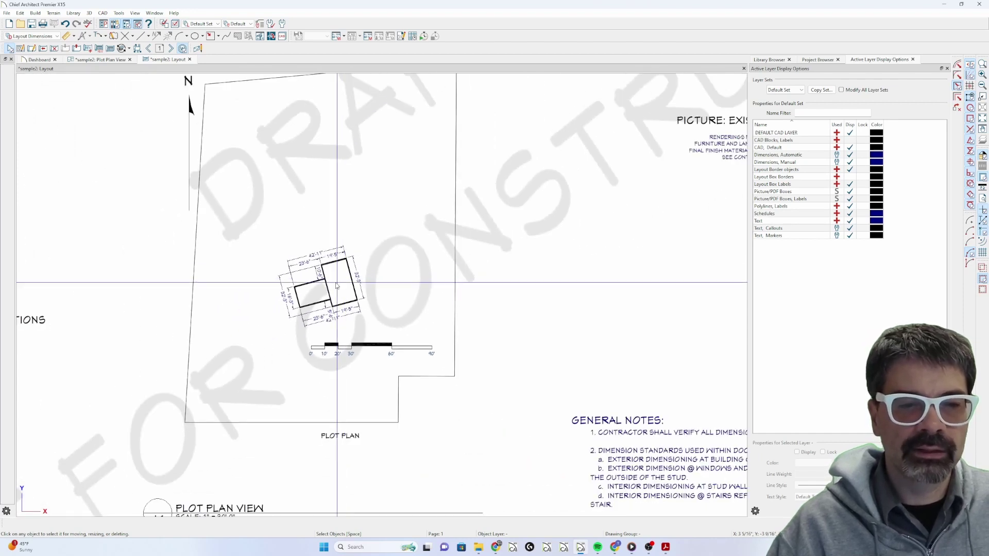
scroll(309, 287, "up", 1)
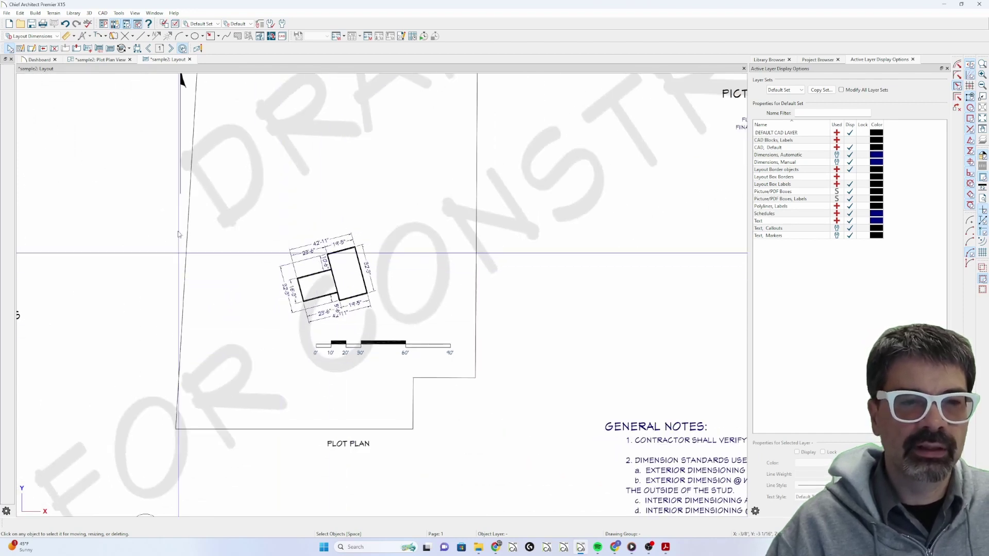
scroll(325, 287, "down", 2)
left_click(325, 296)
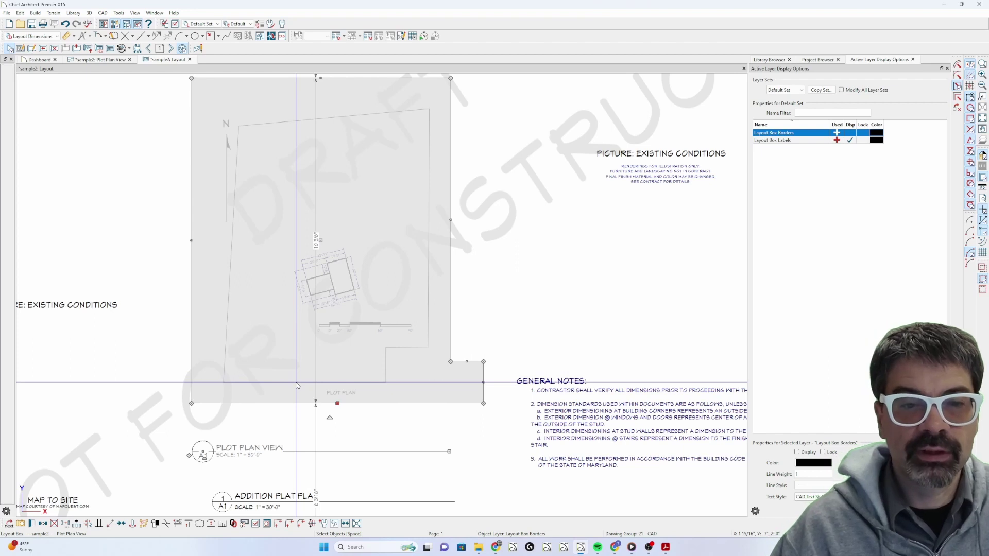
scroll(359, 344, "down", 1)
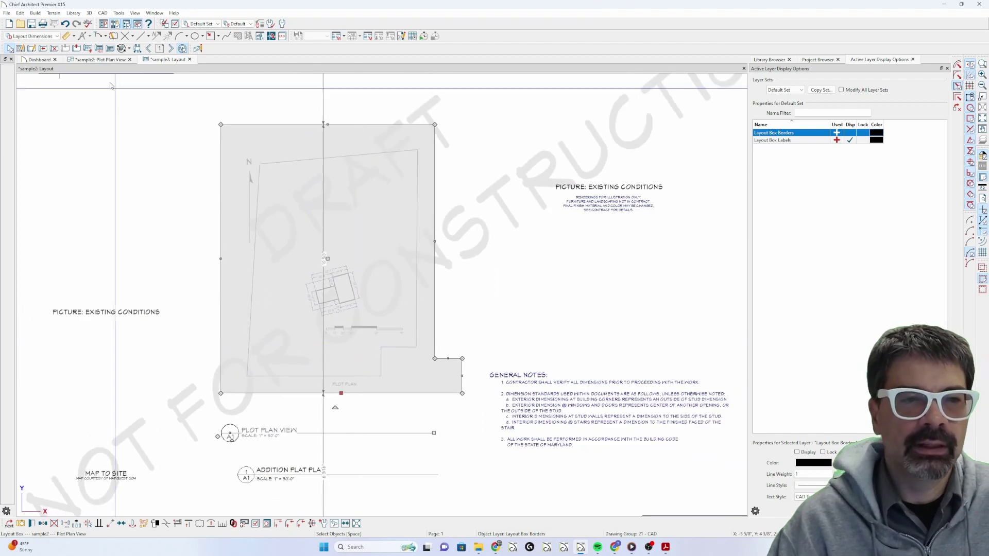
- In the Plot Plan View, trace the plot's left boundary with a CAD line from the lower-left corner to the upper-left corner
left_click(106, 59)
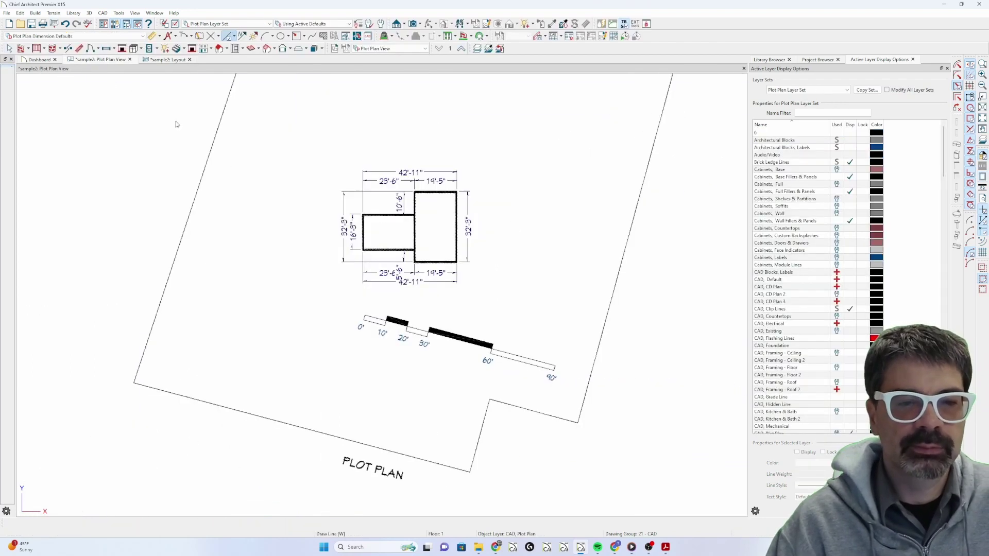
scroll(347, 341, "down", 3)
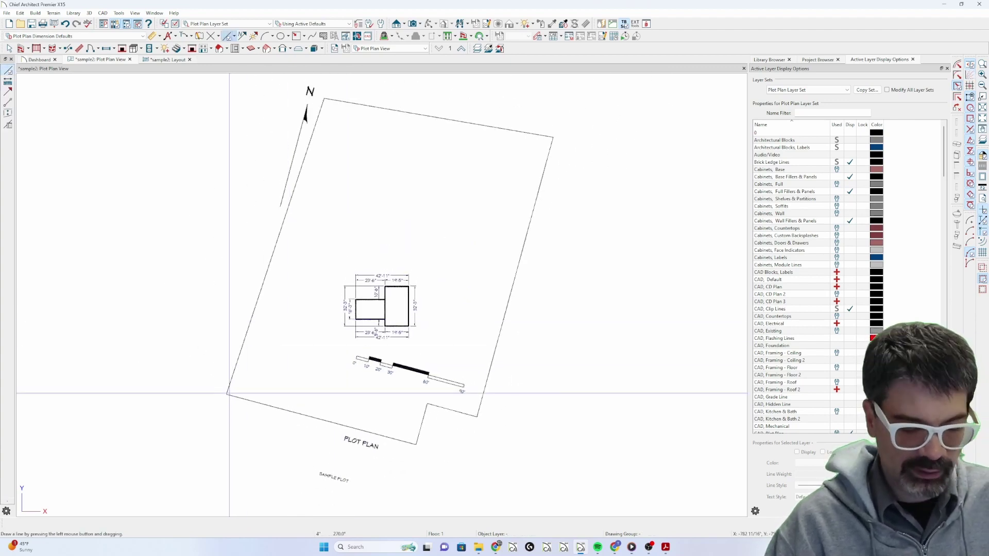
scroll(227, 394, "up", 4)
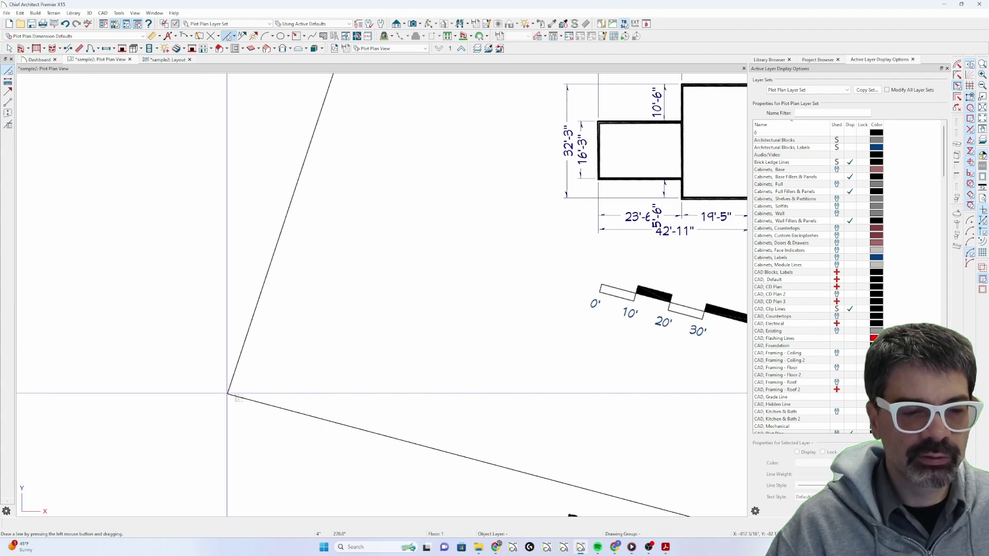
scroll(227, 394, "down", 1)
scroll(227, 393, "down", 3)
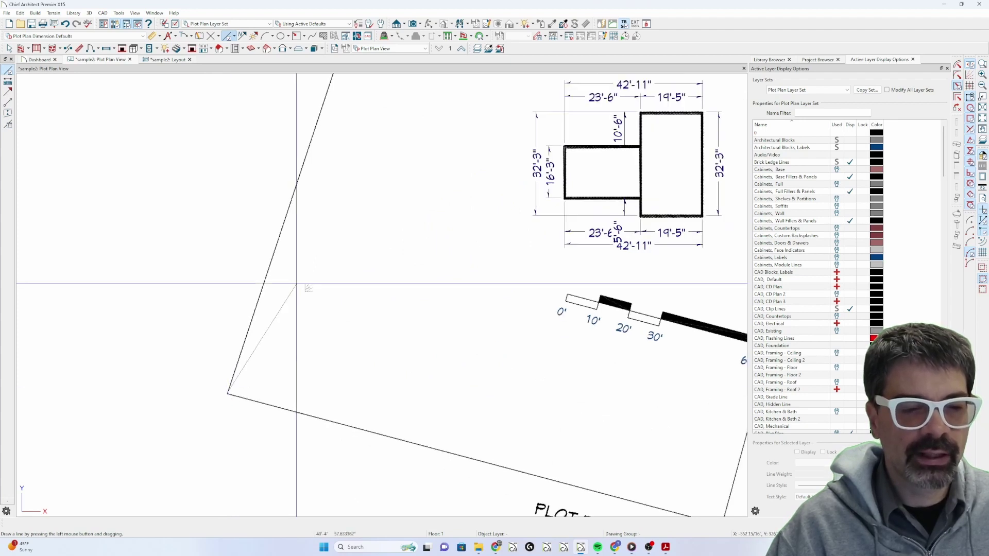
scroll(340, 87, "up", 5)
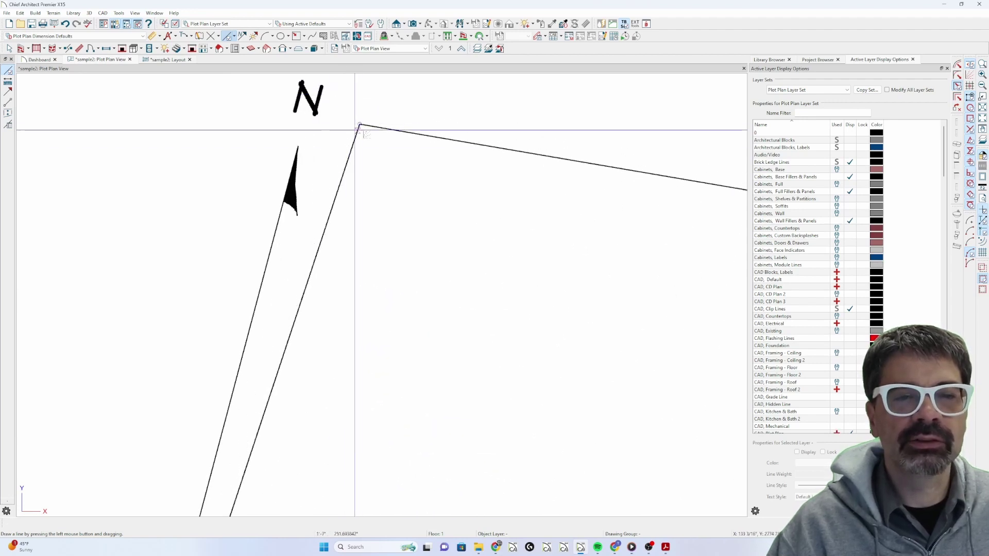
- Continue the CAD line along the plot's upper boundary and down its right boundary to the lower-right corner
scroll(359, 124, "down", 4)
scroll(573, 197, "up", 5)
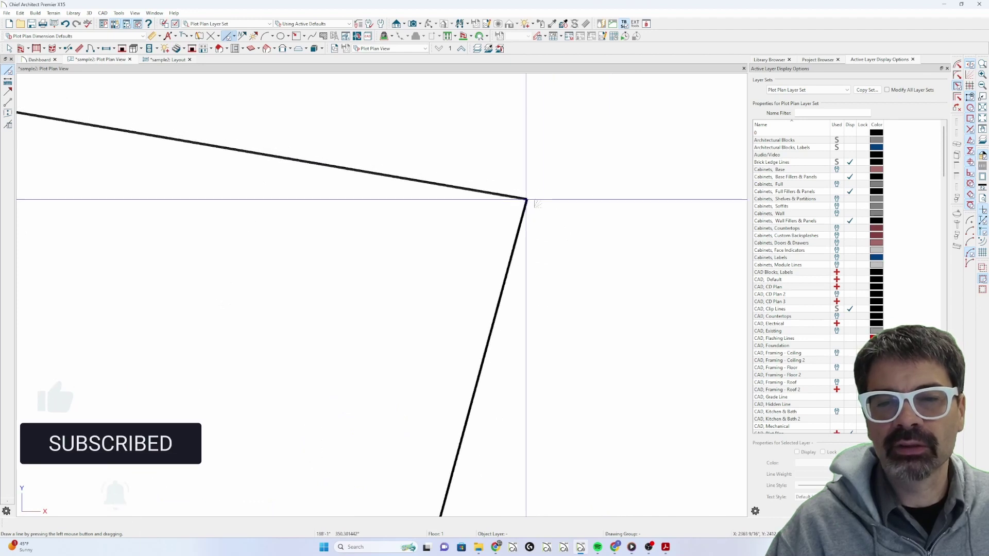
scroll(530, 199, "down", 3)
scroll(563, 179, "down", 2)
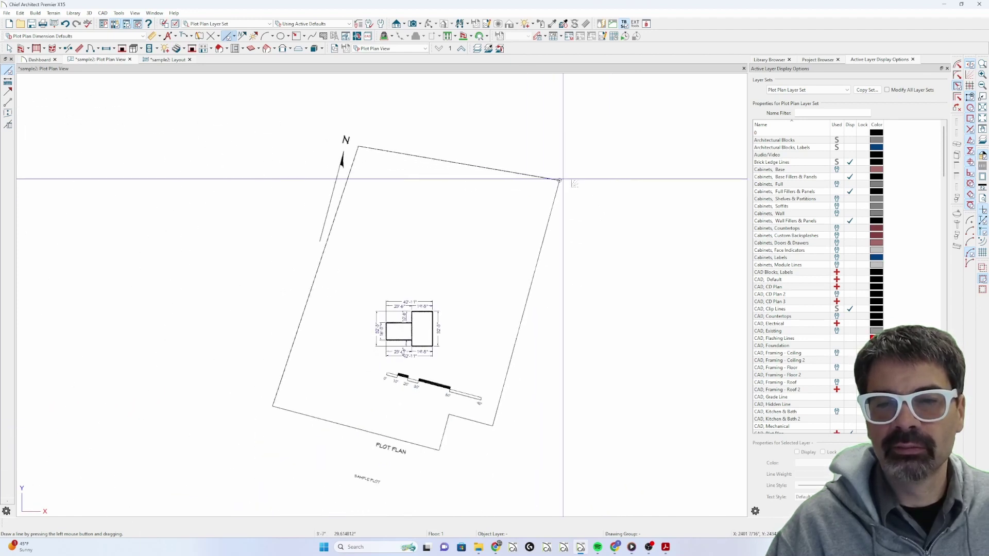
scroll(492, 427, "up", 5)
scroll(494, 428, "up", 2)
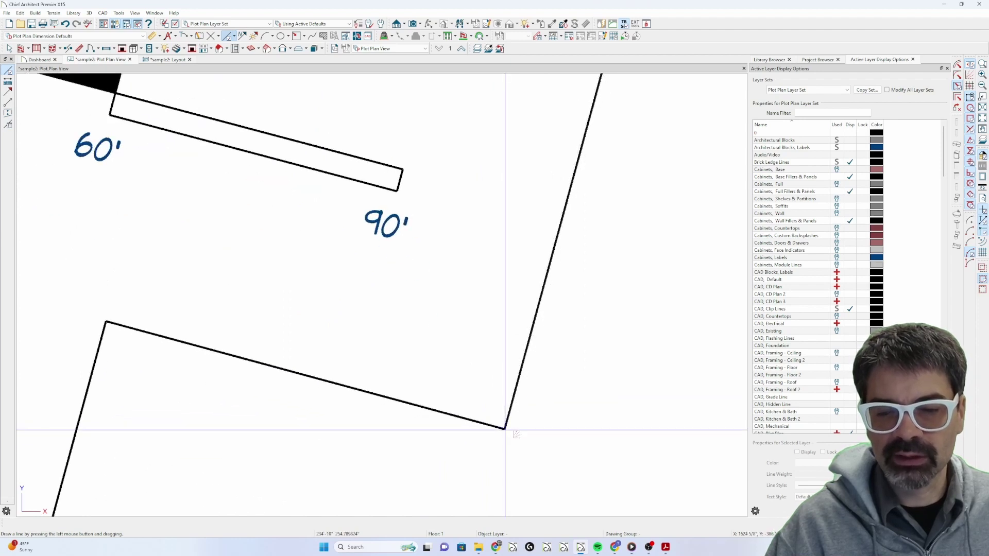
- Trace the notch at the plot's lower-right corner and the lower boundary with CAD lines, closing the outline at the lower-left corner
mouse_move(505, 428)
left_mouse_down()
mouse_move(88, 316)
mouse_move(106, 322)
left_mouse_up()
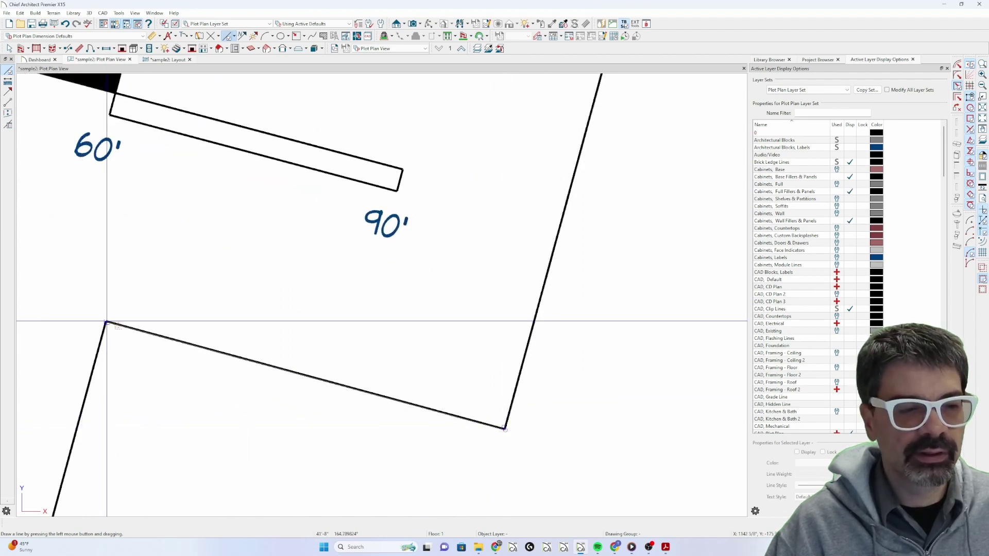
scroll(303, 289, "down", 3)
scroll(195, 422, "up", 4)
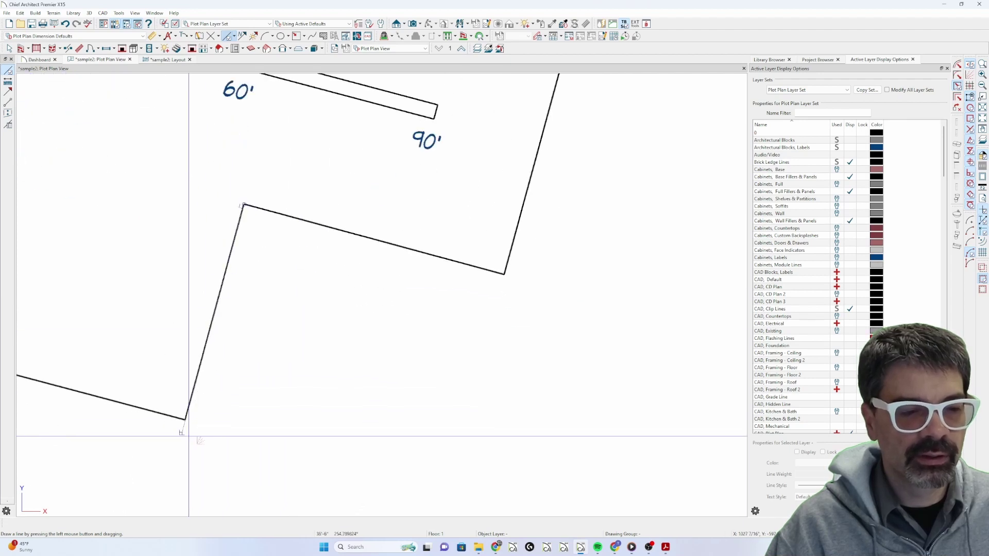
scroll(195, 422, "down", 5)
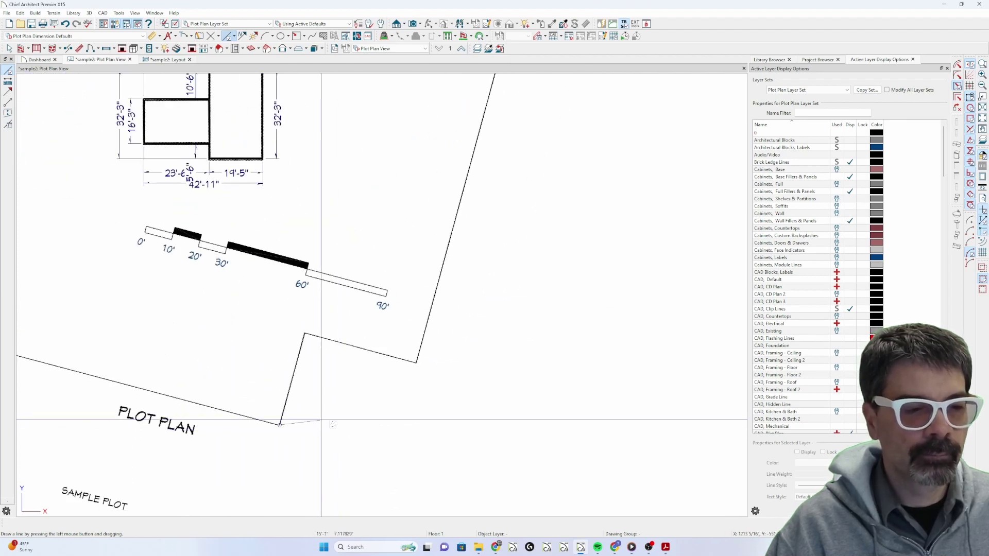
scroll(452, 408, "down", 1)
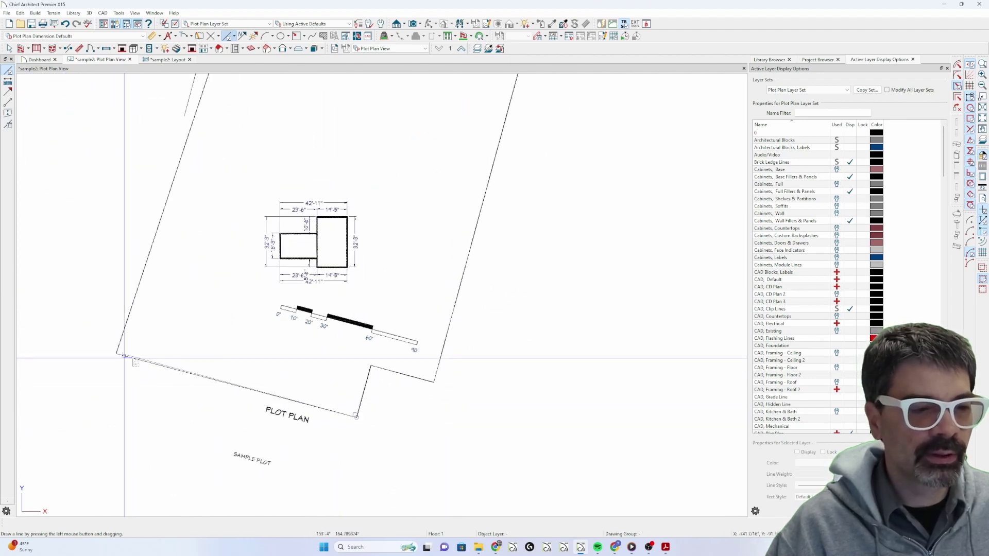
scroll(114, 355, "up", 2)
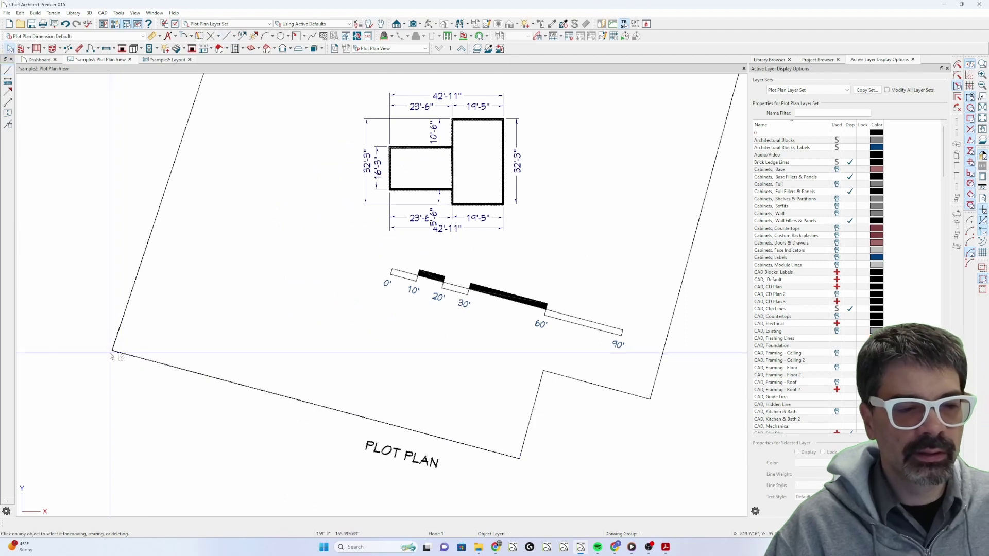
- Set the edit behavior to Concentric and create a copy of the plot outline offset 25'-0" inward
left_click(138, 357)
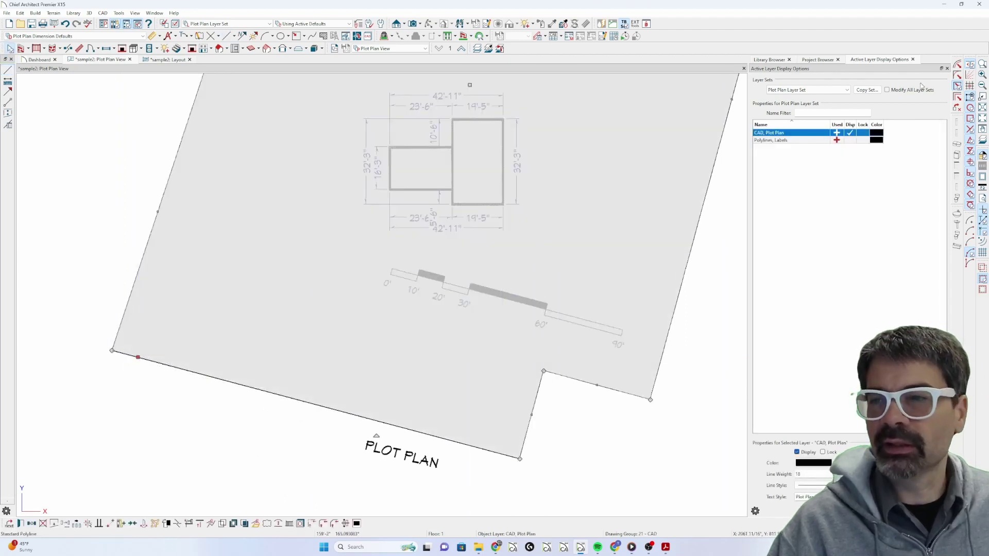
left_click(957, 65)
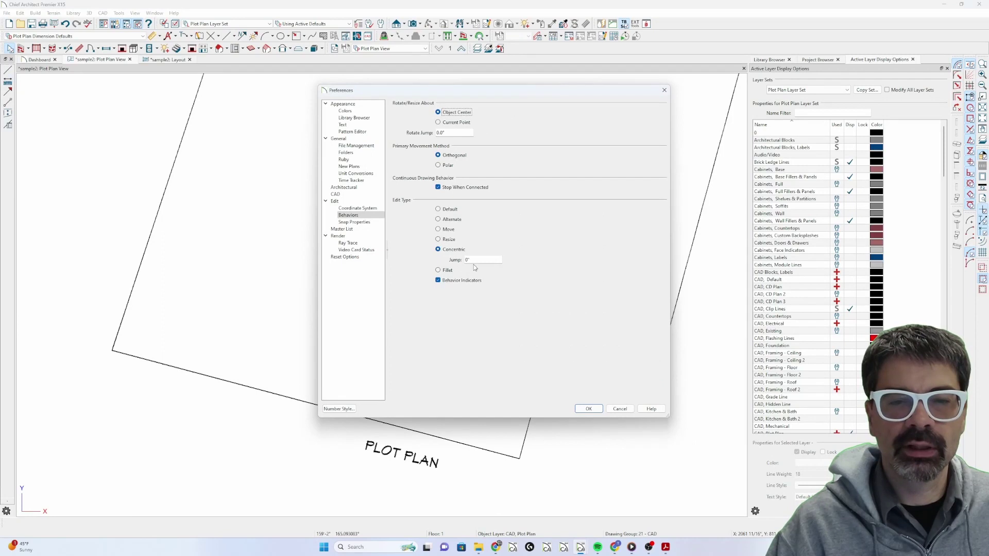
key("Return")
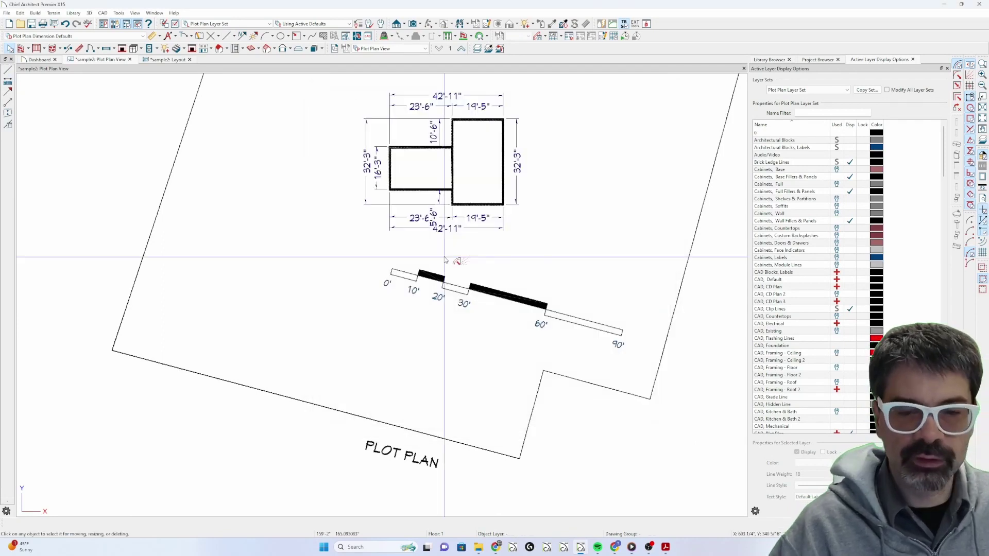
left_click(512, 455)
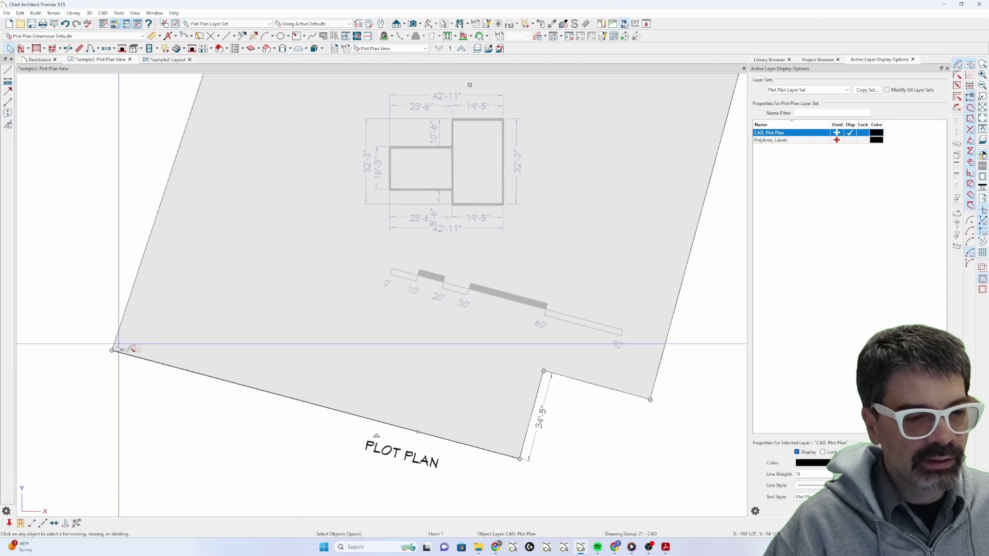
left_click_drag(113, 350, 216, 323)
- Give the inner setback outline a dashed line style and inspect it in the rotated plot plan on the layout
double_click(215, 324)
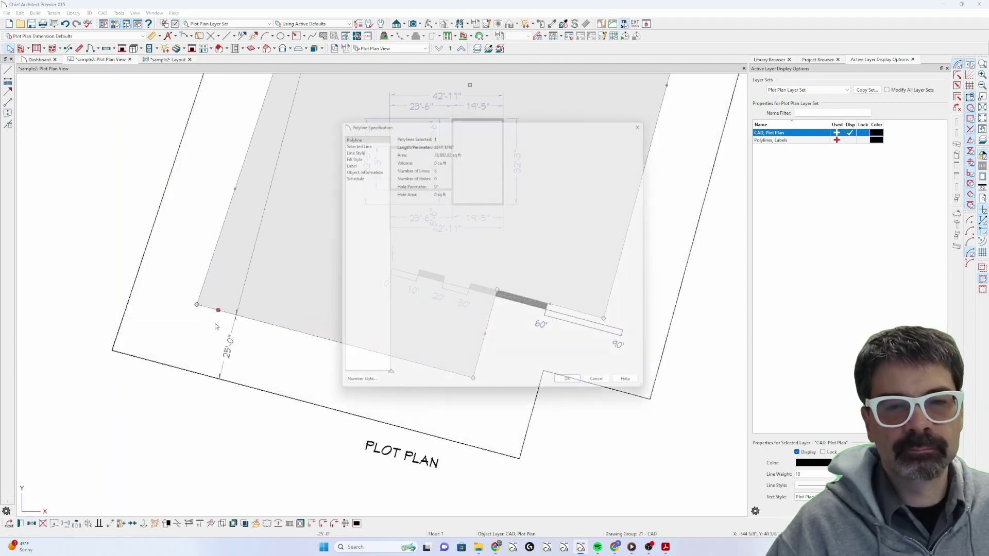
left_click(375, 147)
left_click(477, 165)
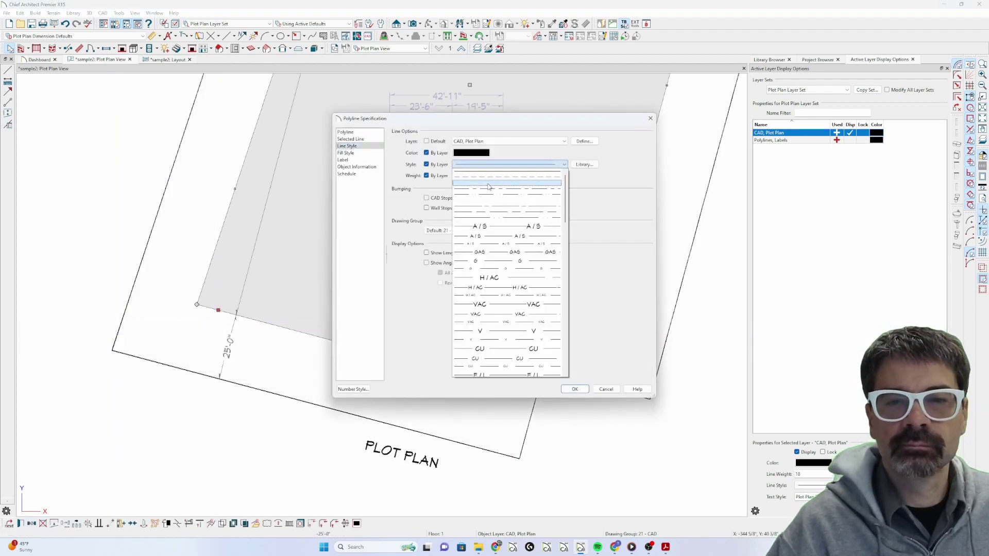
left_click(490, 194)
key("Return")
scroll(344, 314, "down", 3)
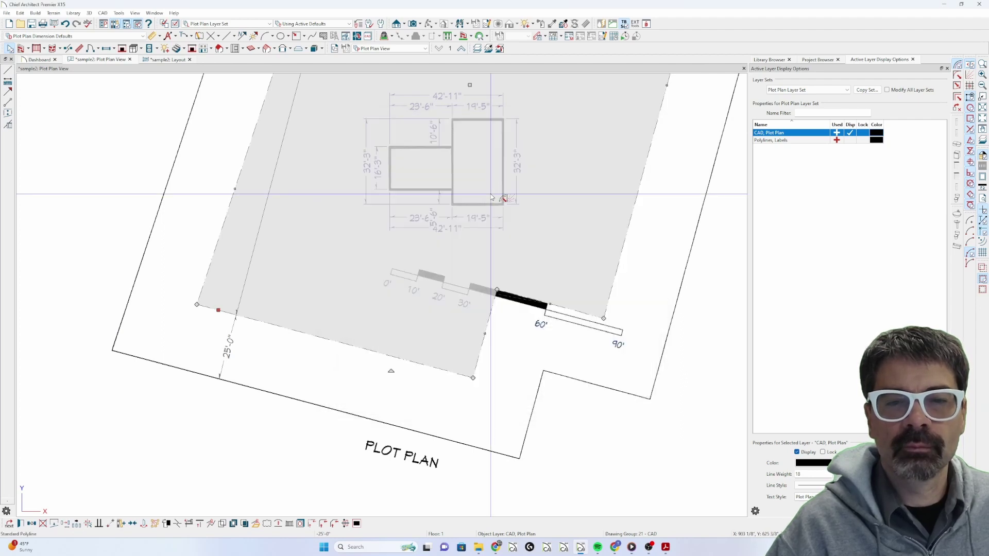
left_click(170, 60)
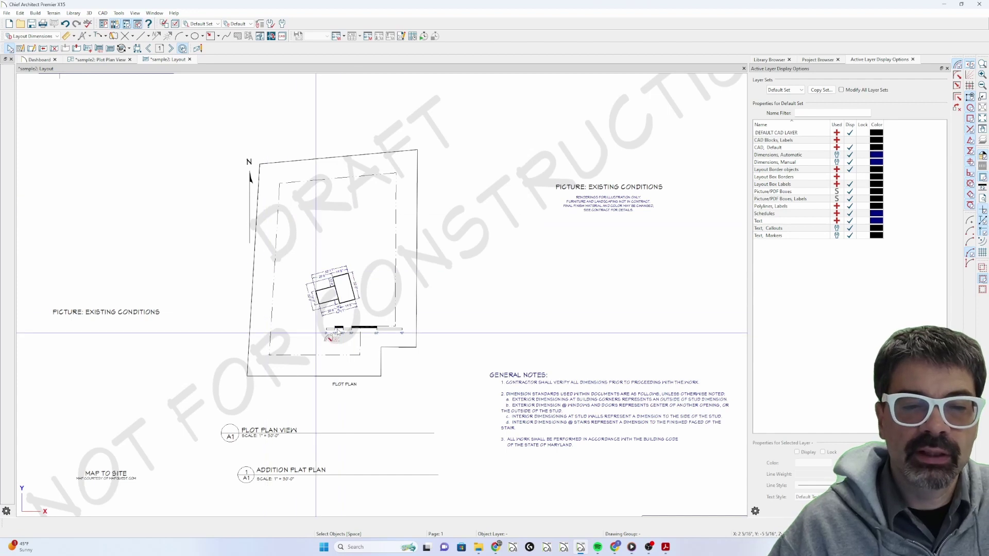
scroll(275, 237, "down", 1)
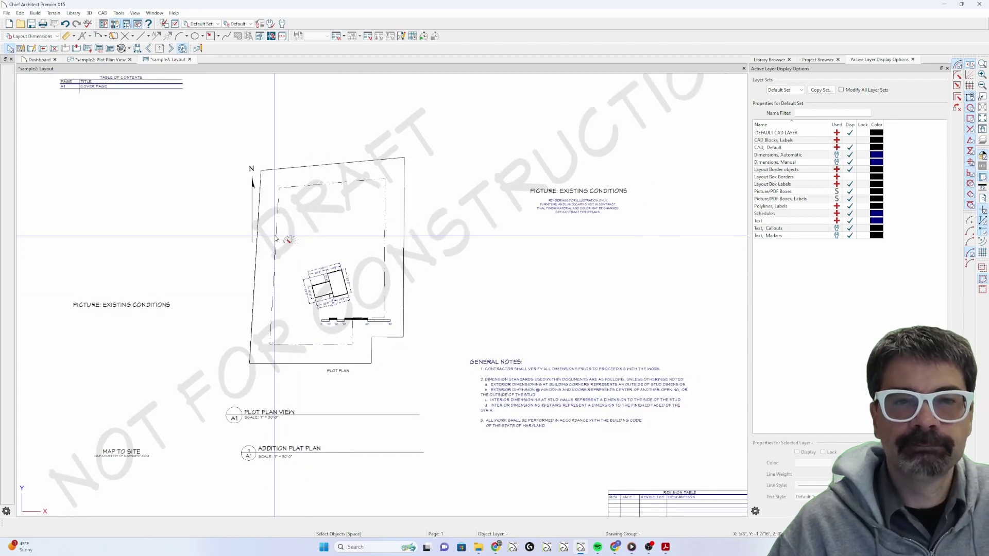